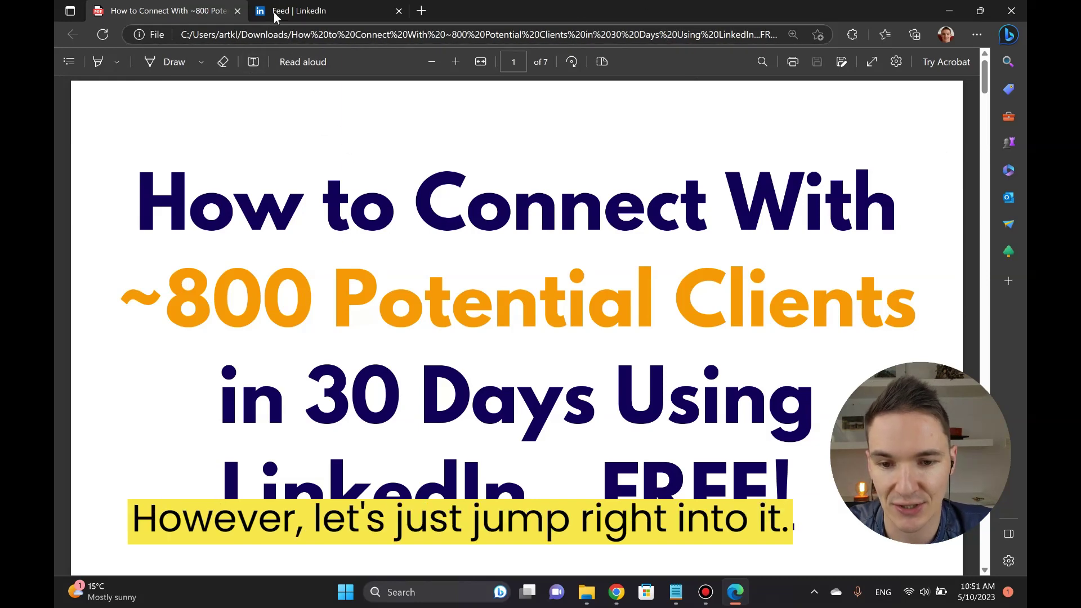
Step: Bring Chrome forward and search Google for 'linkedin premium free trial' in a new tab
left_click(421, 10)
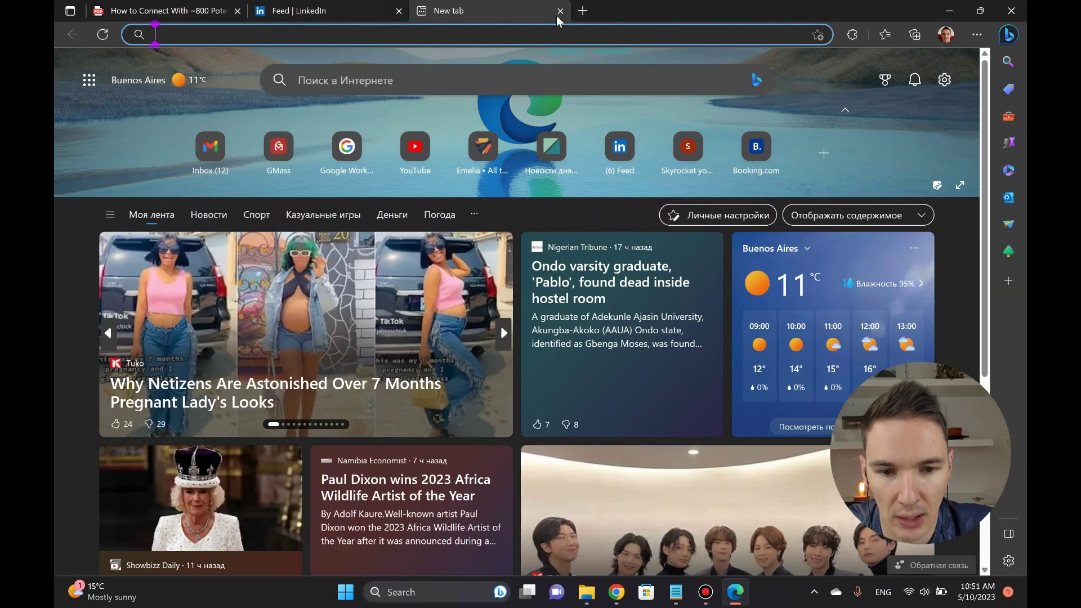
mouse_move(617, 592)
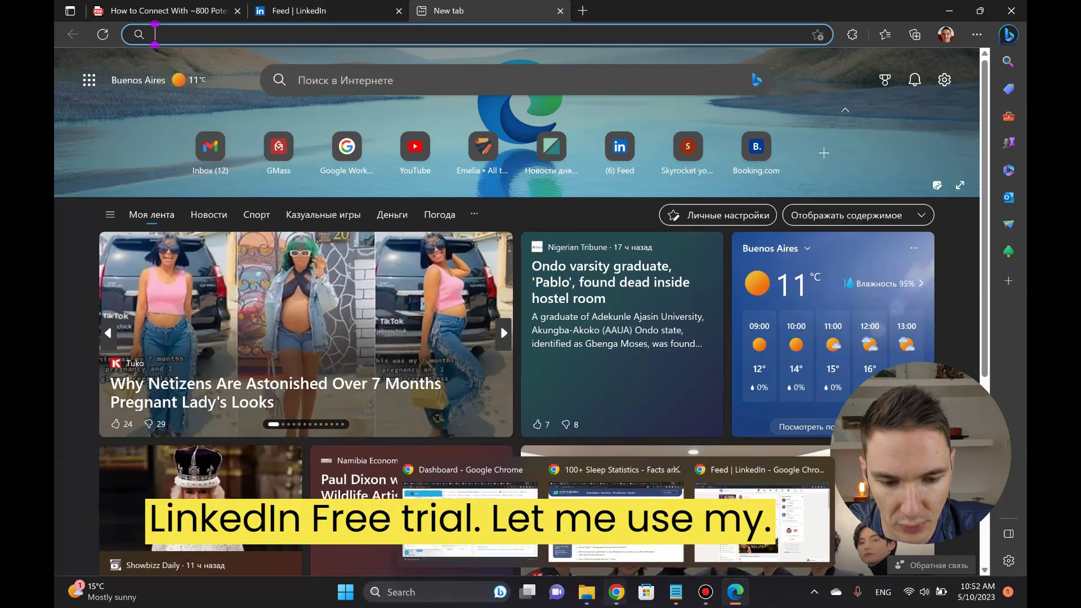
left_click(754, 495)
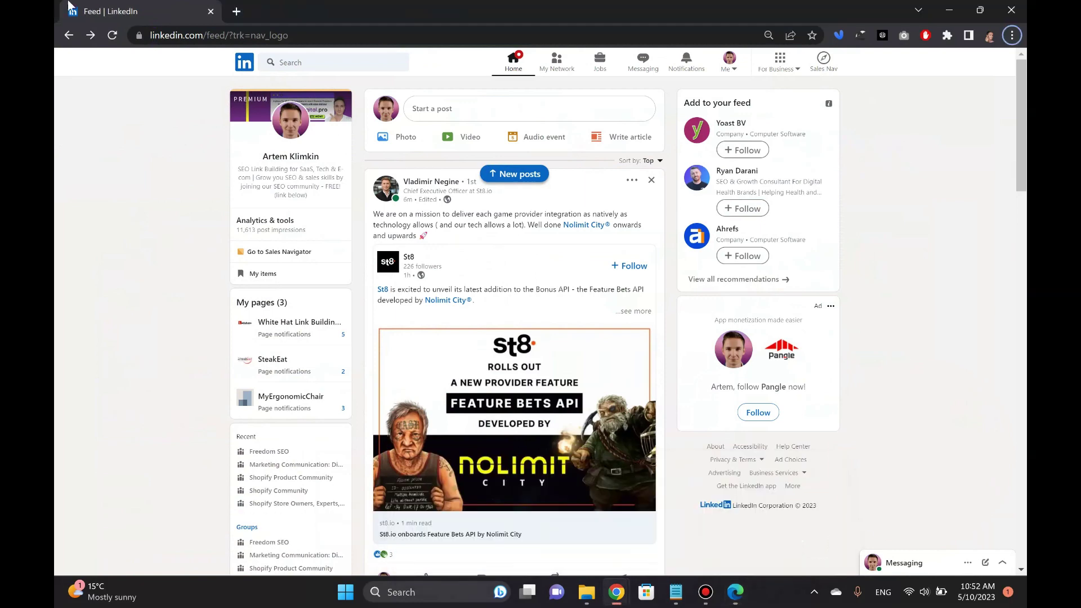
left_click(236, 12)
type("linked")
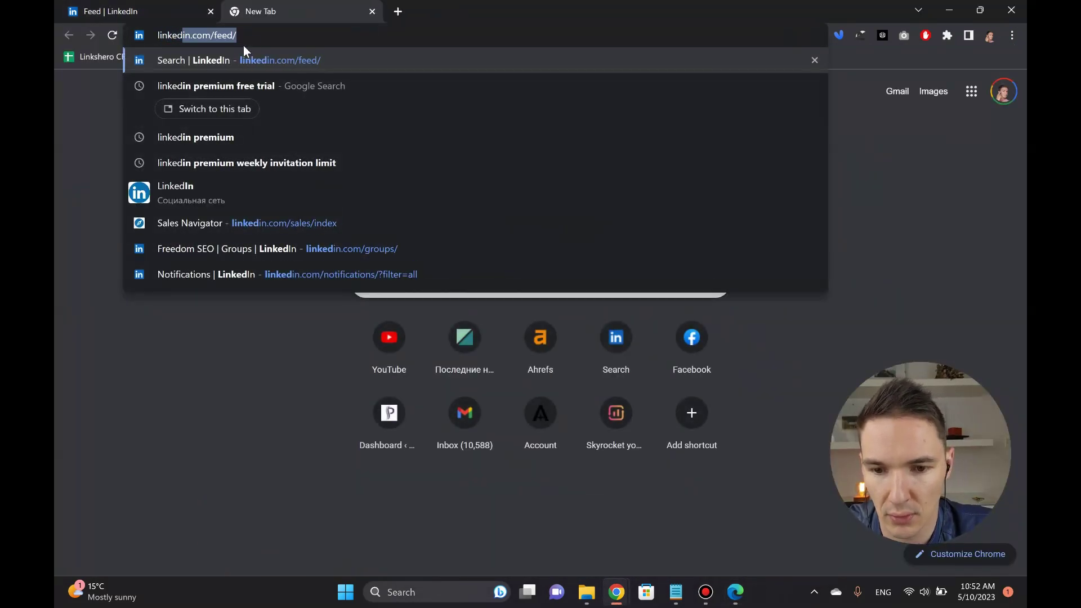
key("Down")
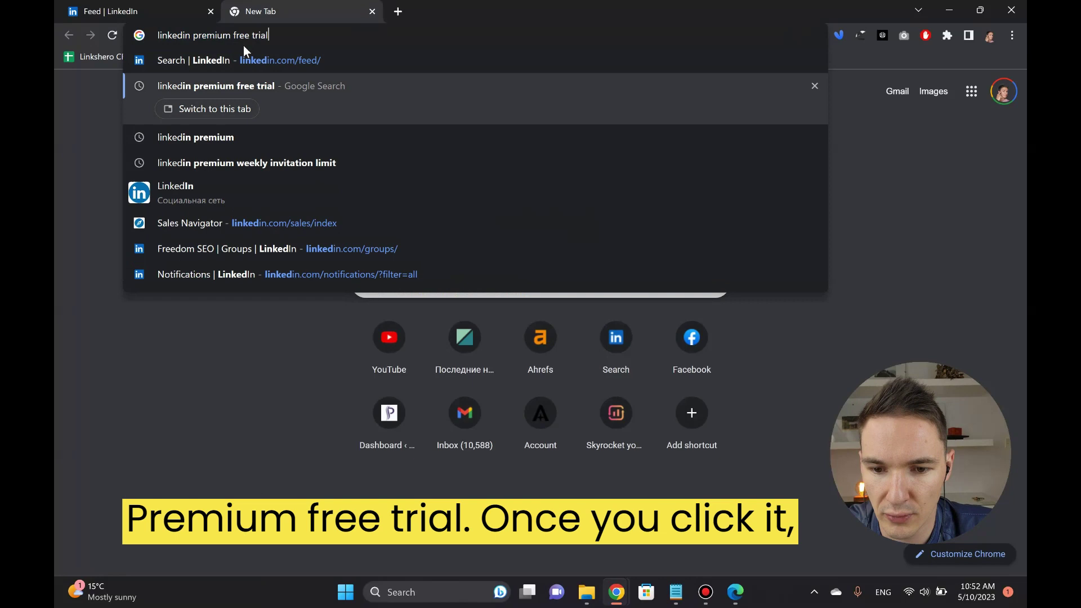
key("Return")
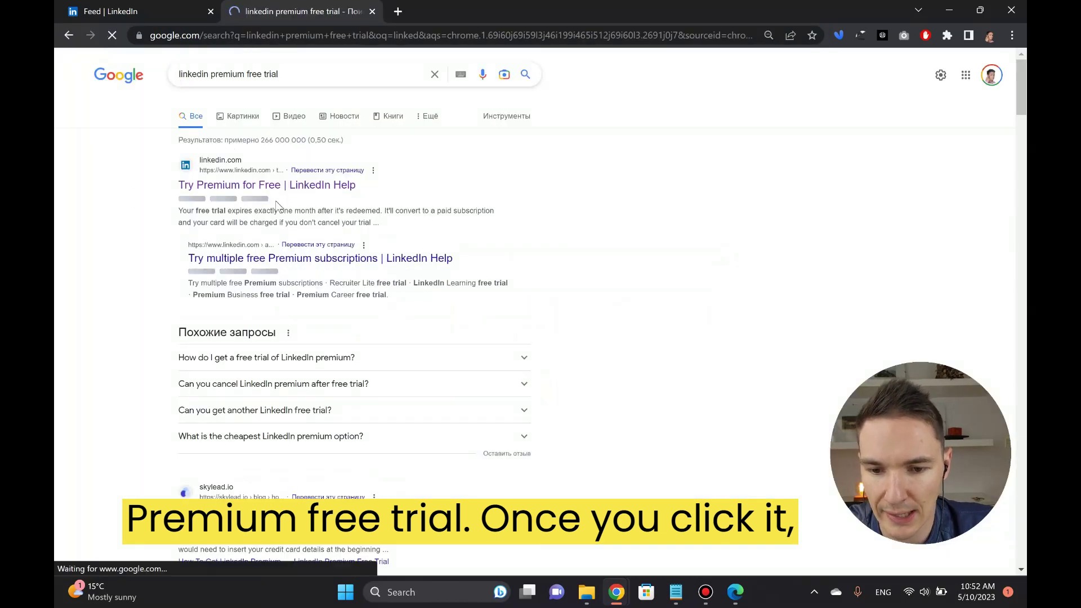
Step: Open the Try Premium for Free offer and compare Sales Navigator Core with Advanced plans
left_click(249, 187)
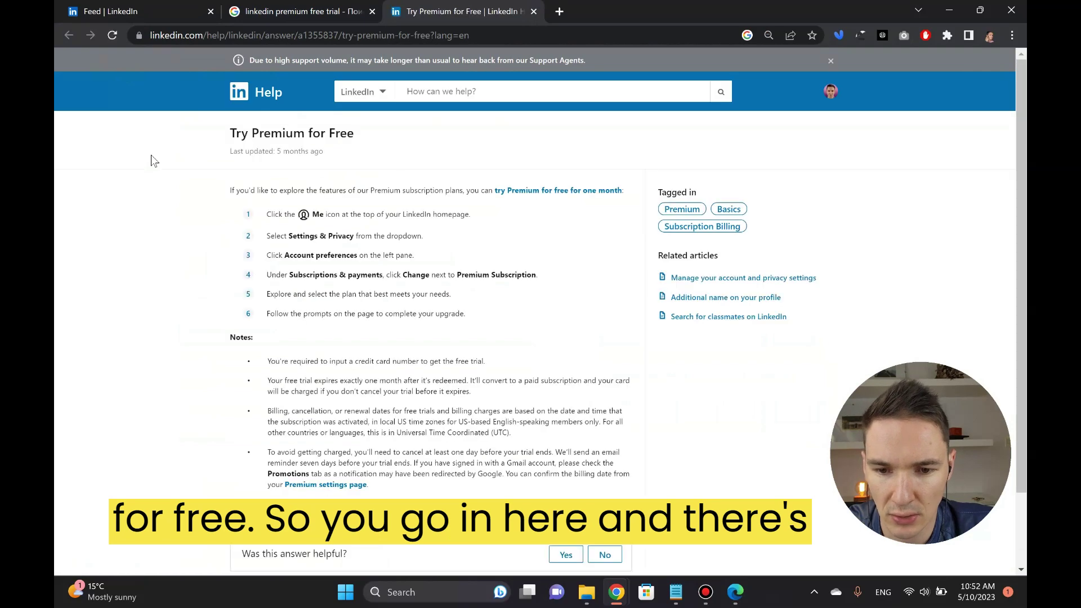
left_click(586, 192)
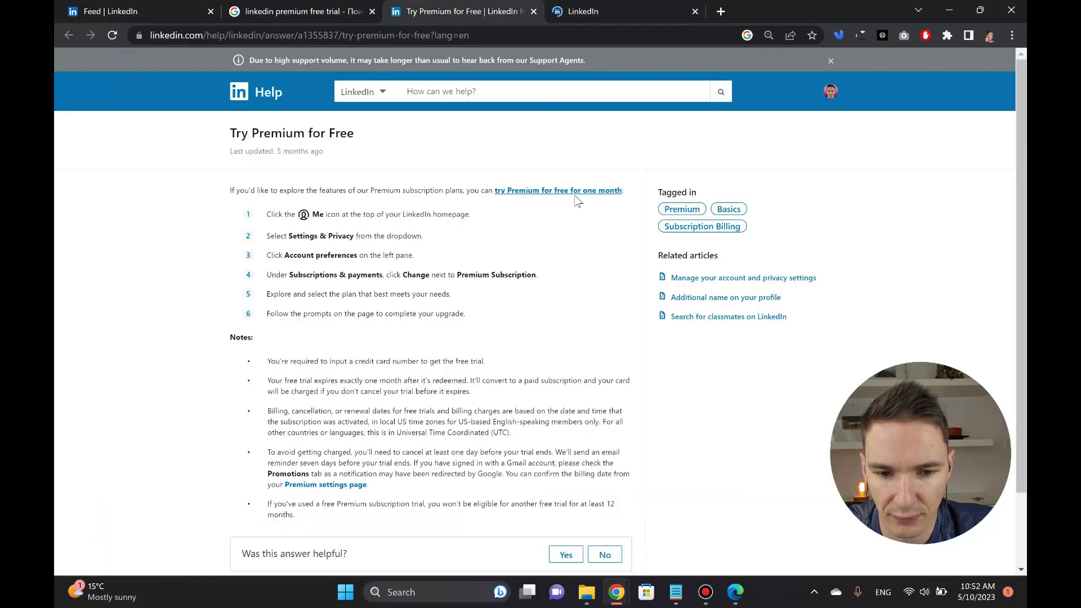
left_click(610, 11)
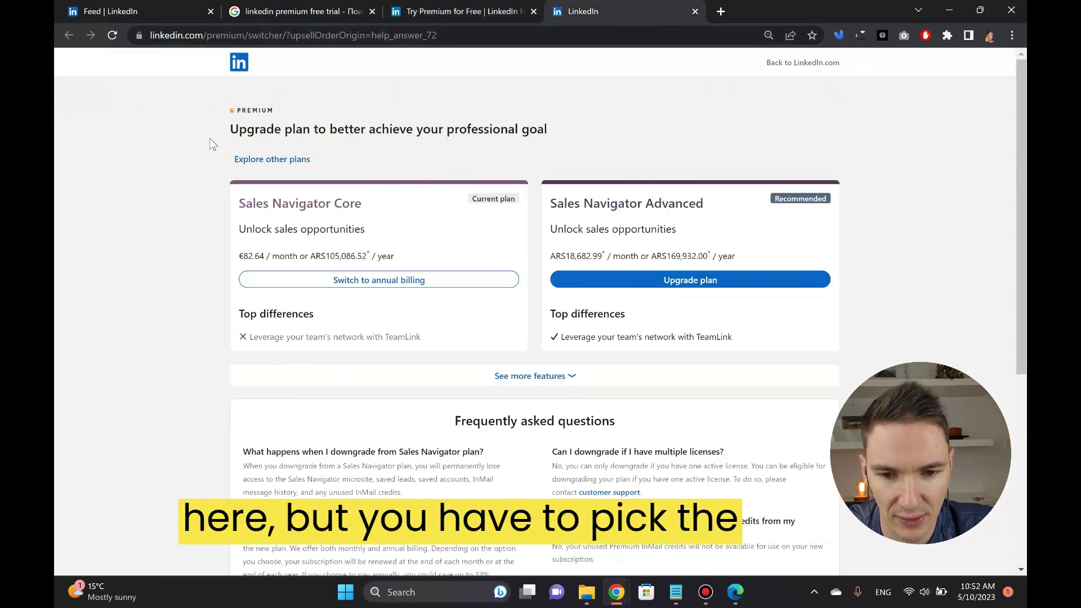
left_click(251, 163)
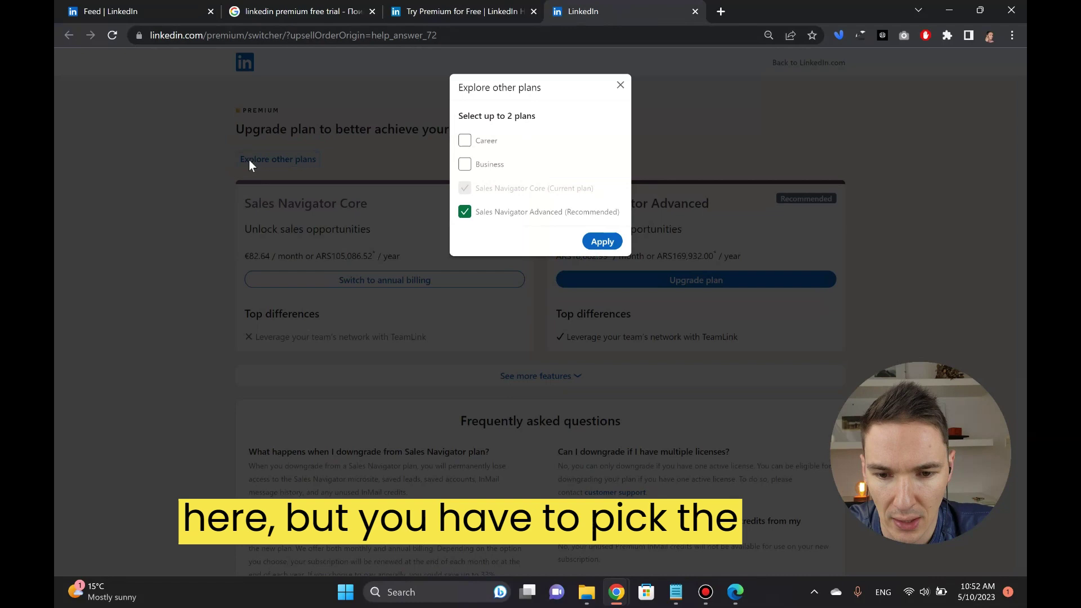
left_click_drag(476, 188, 545, 189)
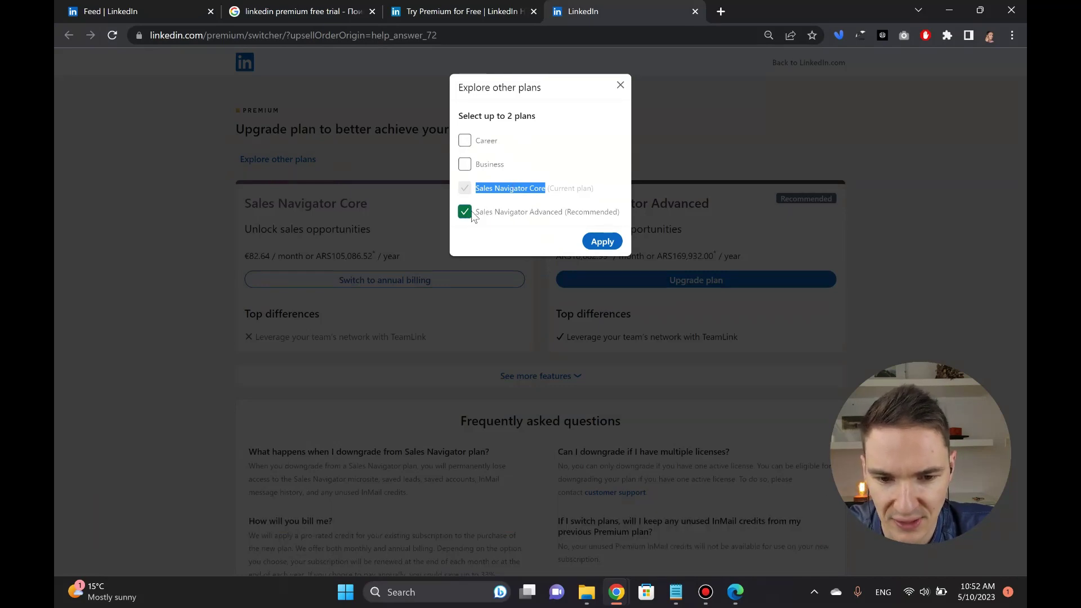
left_click(619, 85)
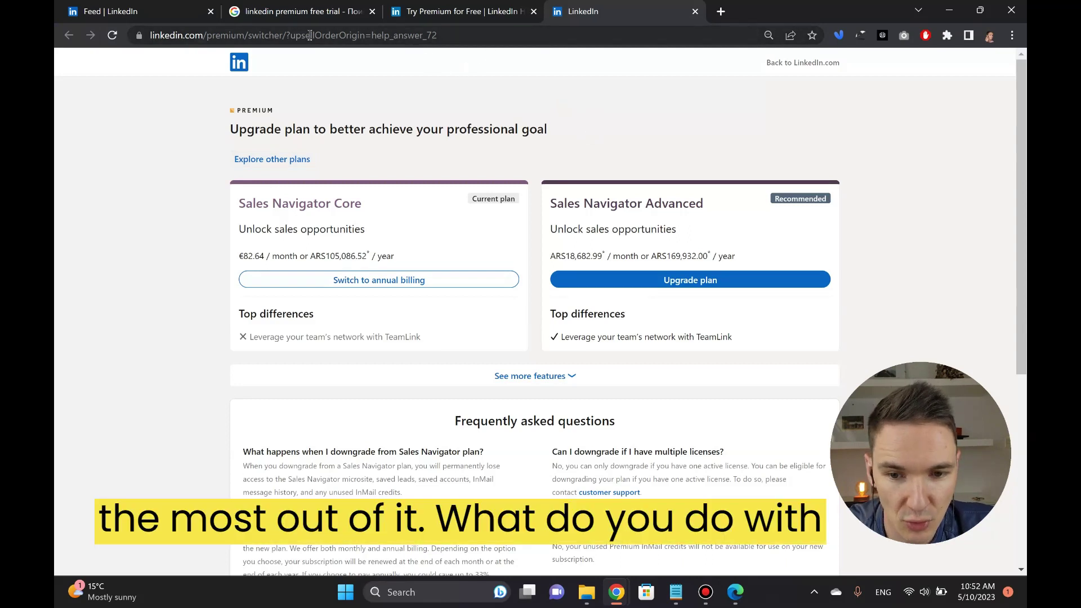
Step: Open Sales Navigator from the feed, close the three leftover tabs, and type 'chirppractors' as a search
left_click(132, 9)
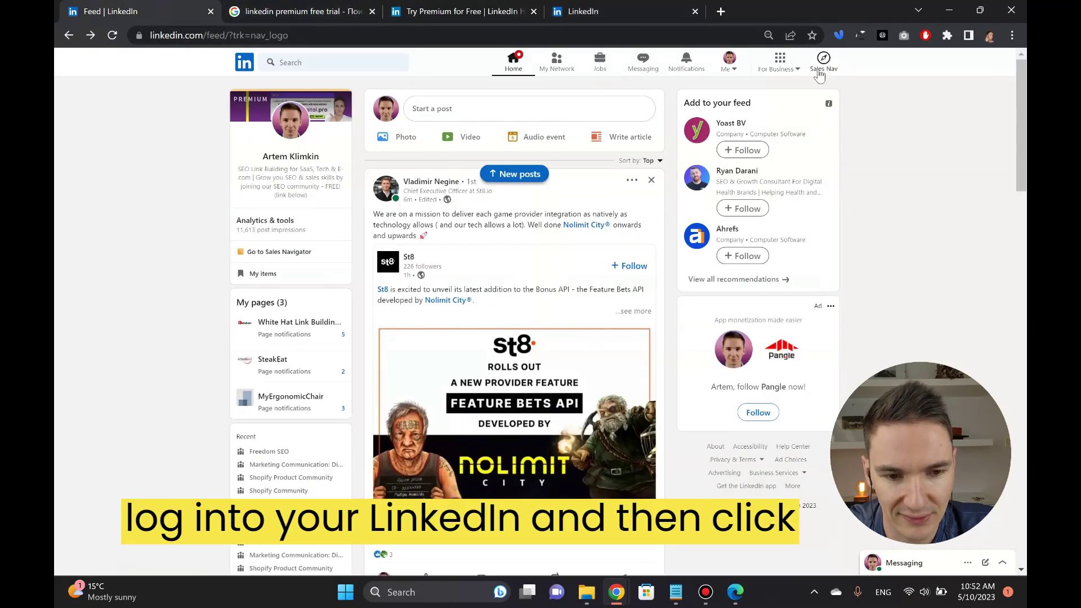
left_click(819, 73)
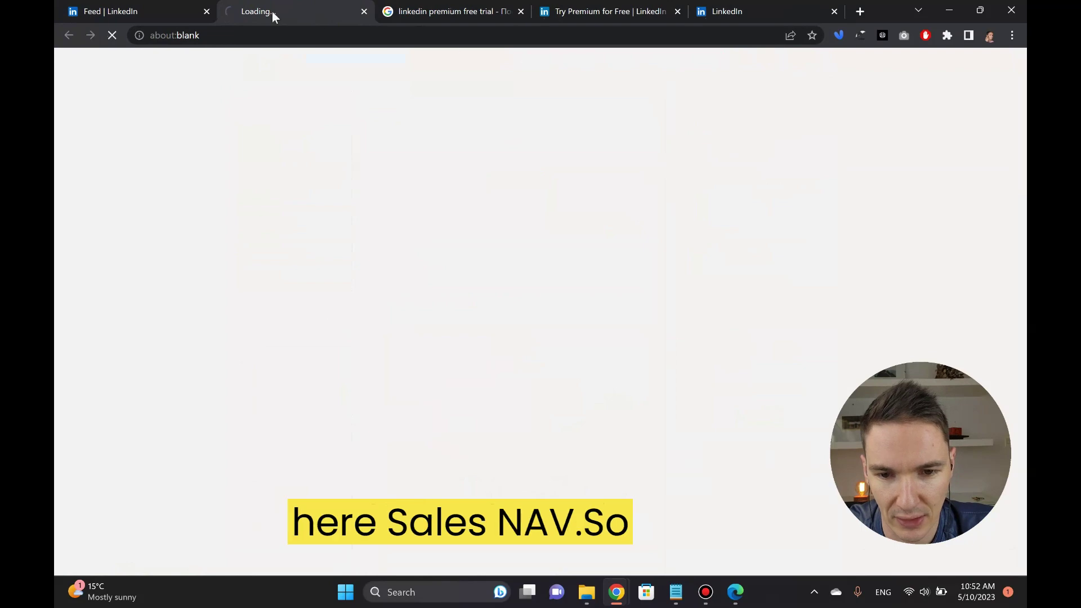
left_click(519, 12)
left_click(519, 12)
left_click(519, 12)
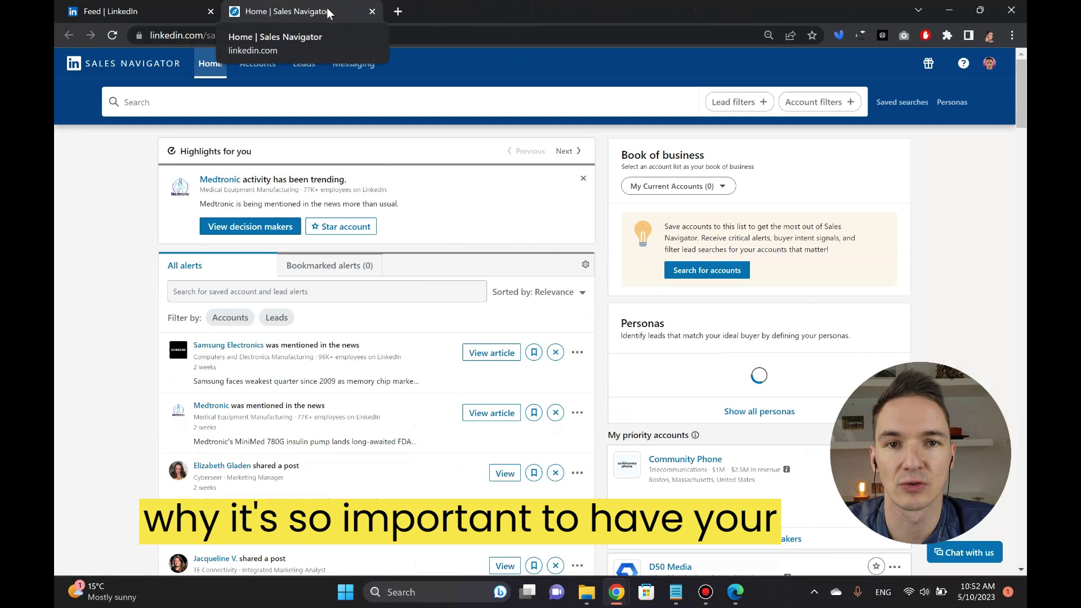
left_click(229, 99)
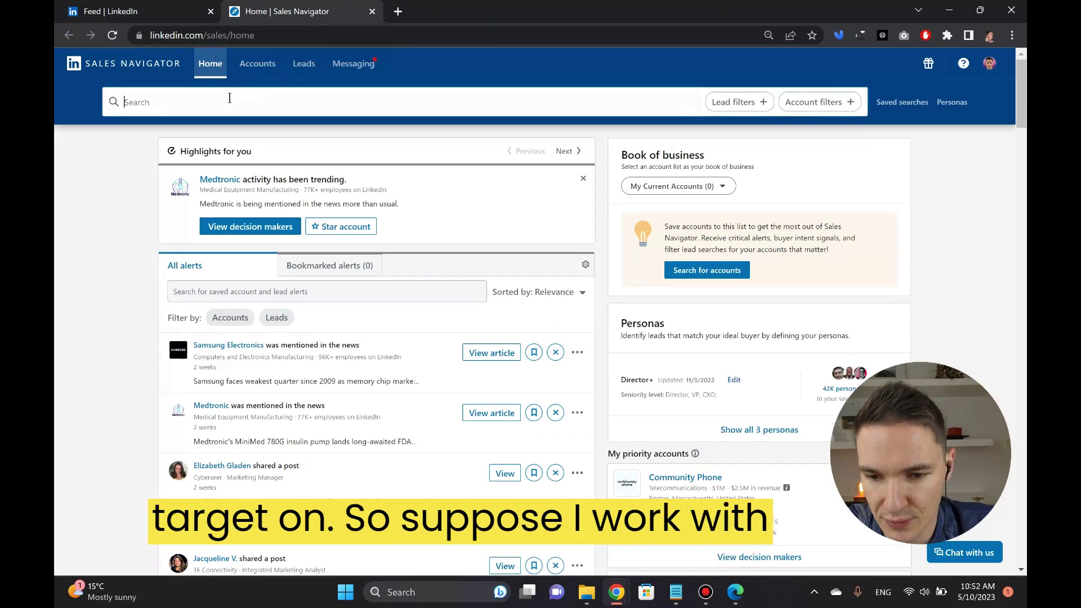
type("chirp")
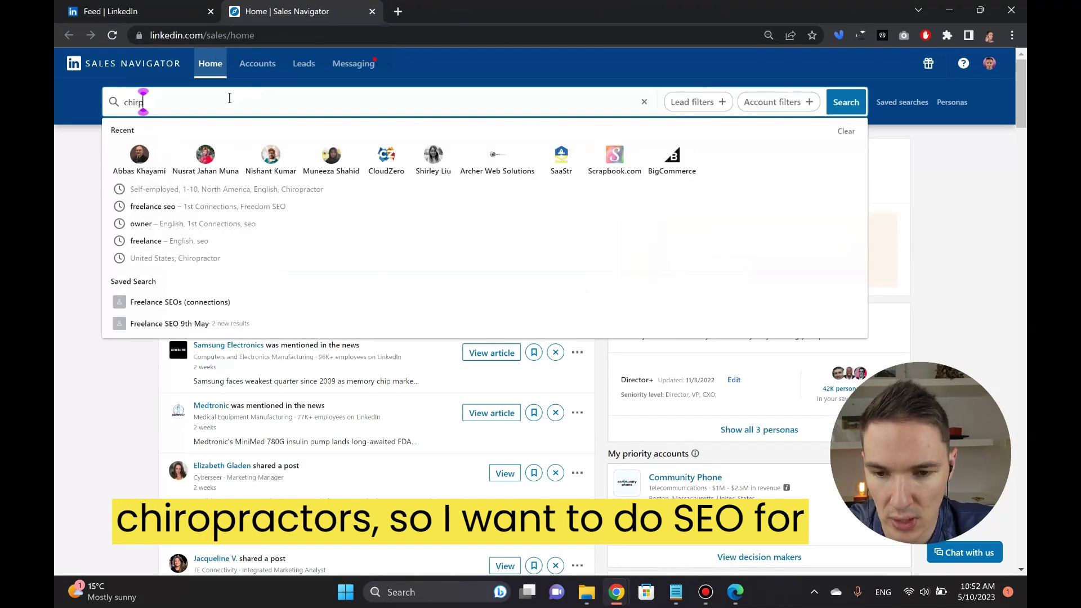
key("BackSpace")
type("opracto")
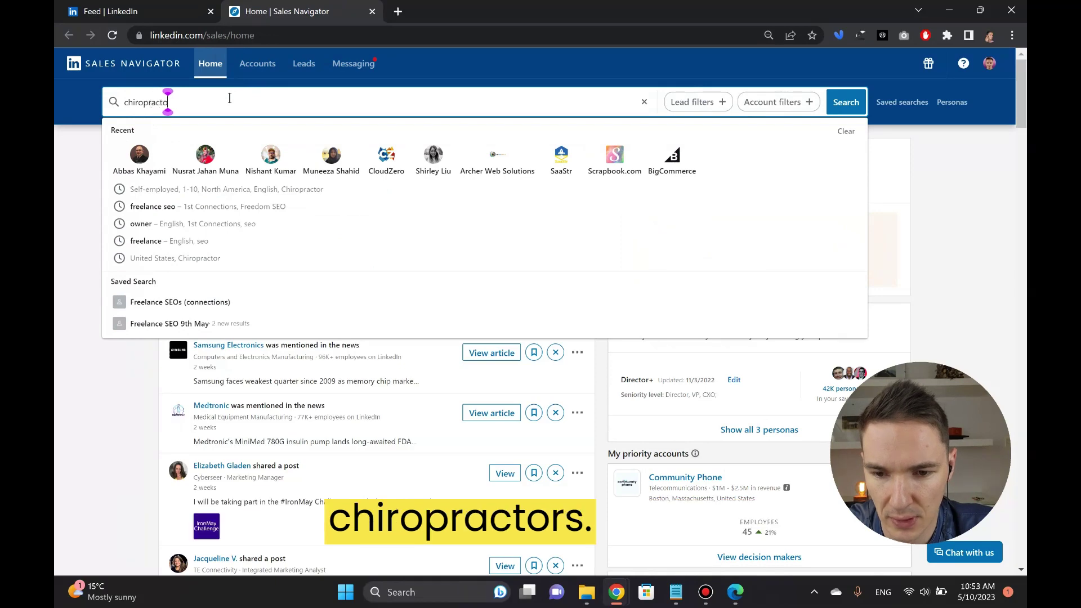
type("rs")
Step: Run the chiropractors lead search and bring up all lead filters
key("Return")
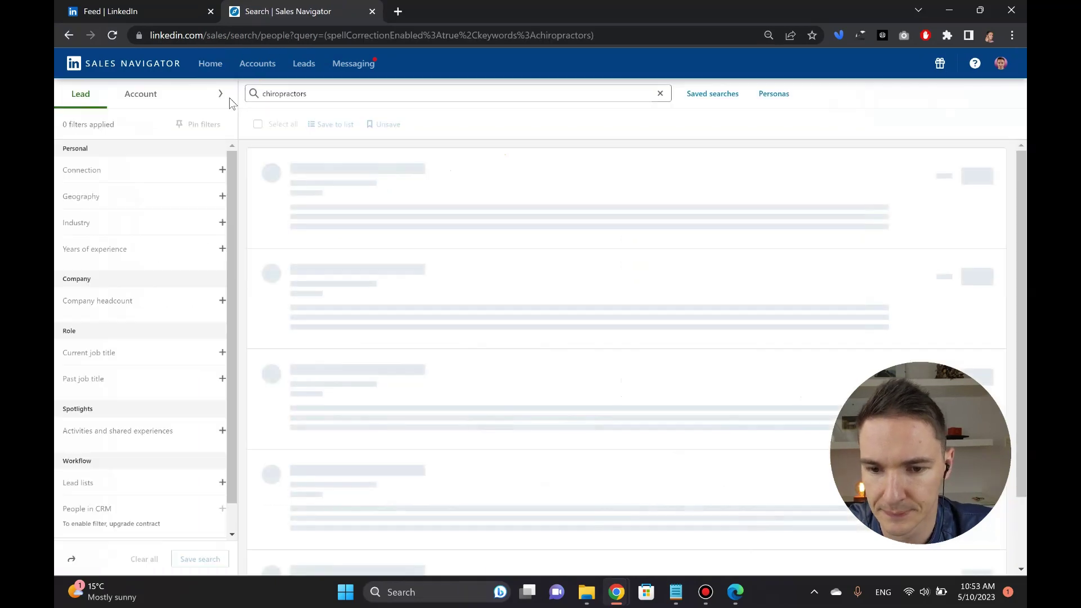
left_click(314, 97)
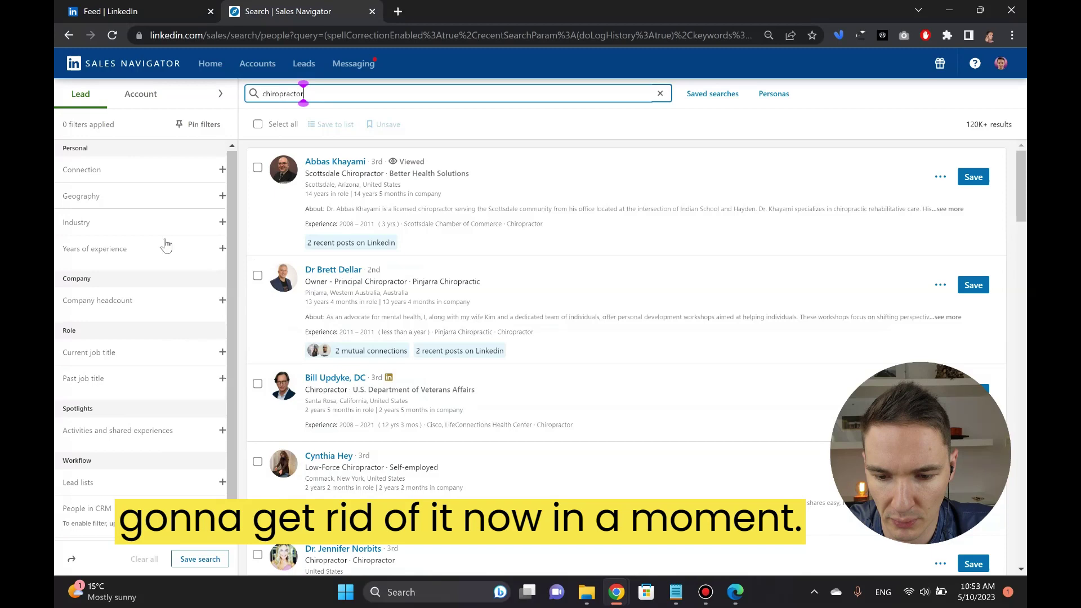
scroll(179, 258, "down", 1)
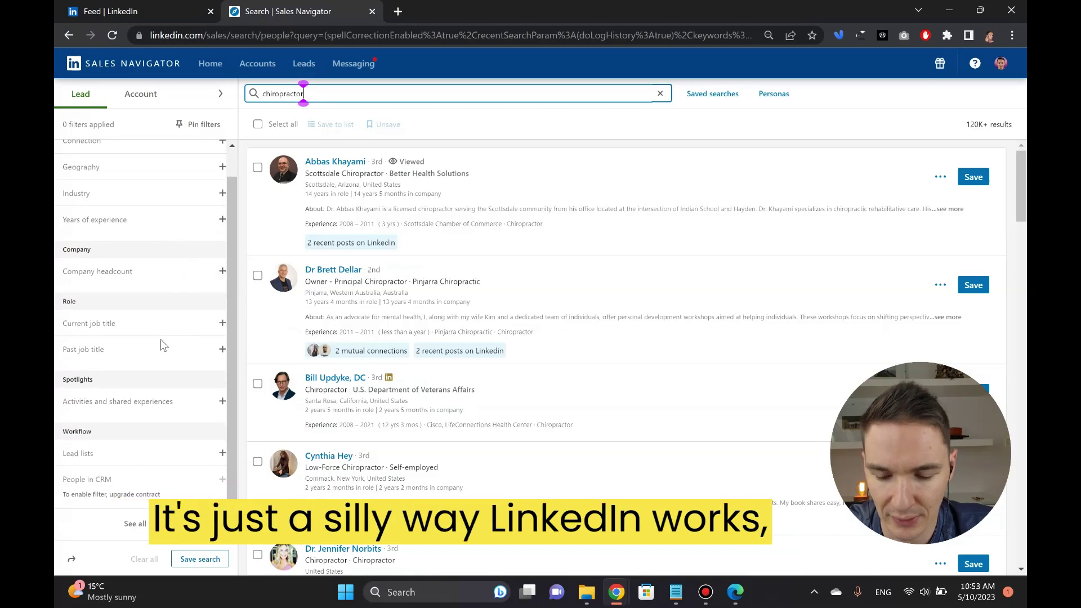
left_click(157, 523)
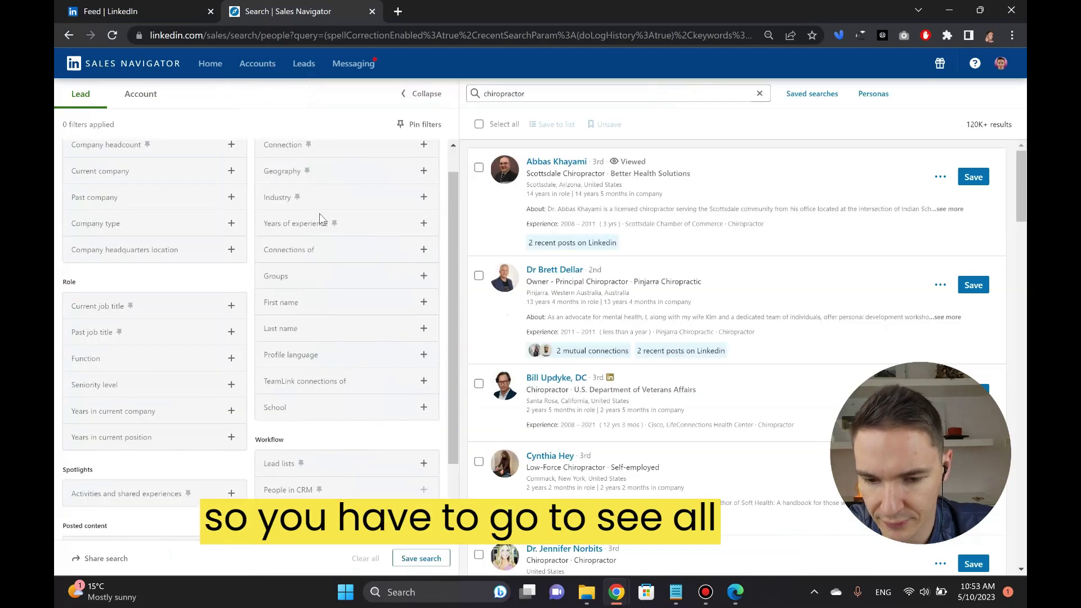
scroll(310, 203, "up", 1)
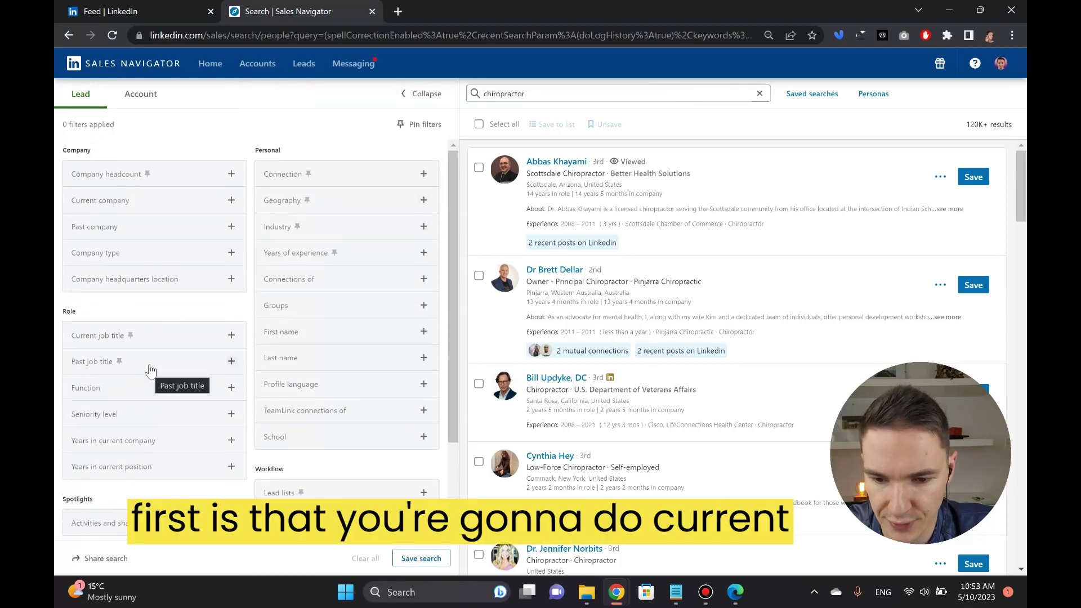
Step: Include current job title Chiropractor and remove the chiropractor keyword, leaving 85K+ results
left_click(151, 336)
type("ch")
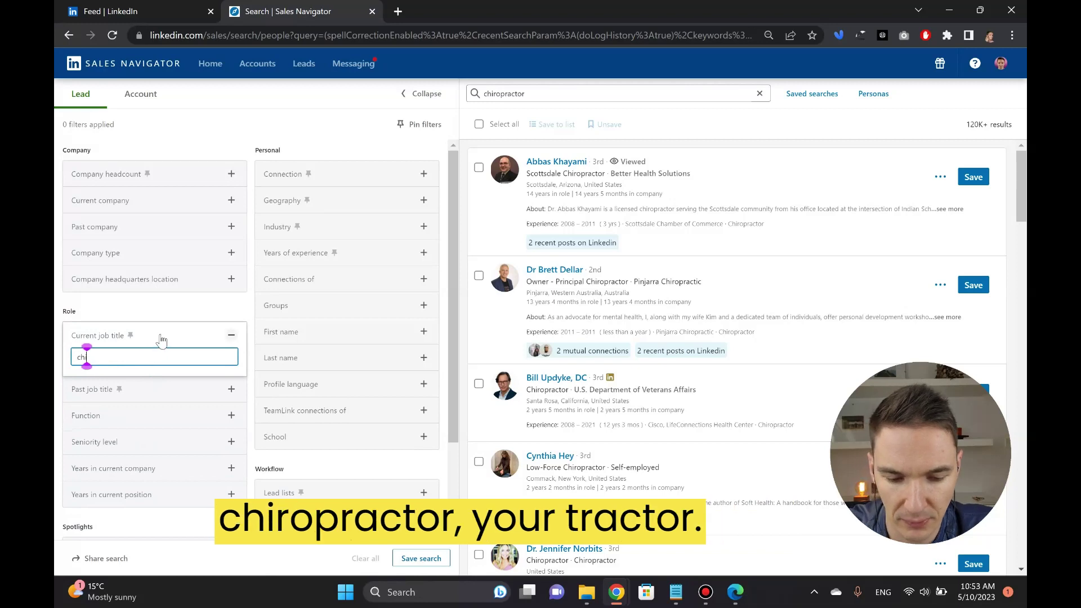
type("iroprac")
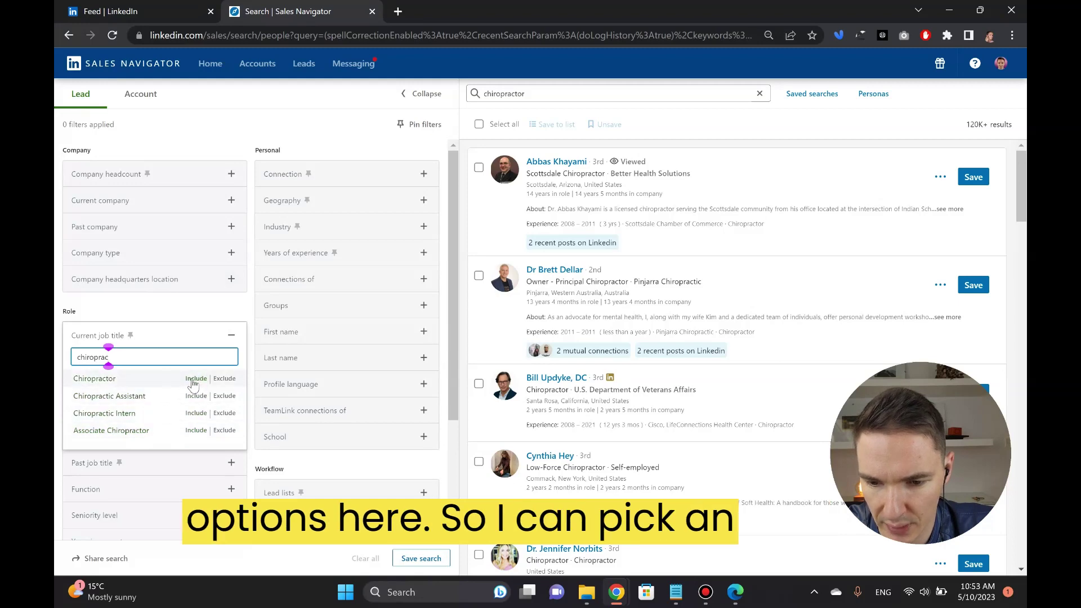
left_click(166, 378)
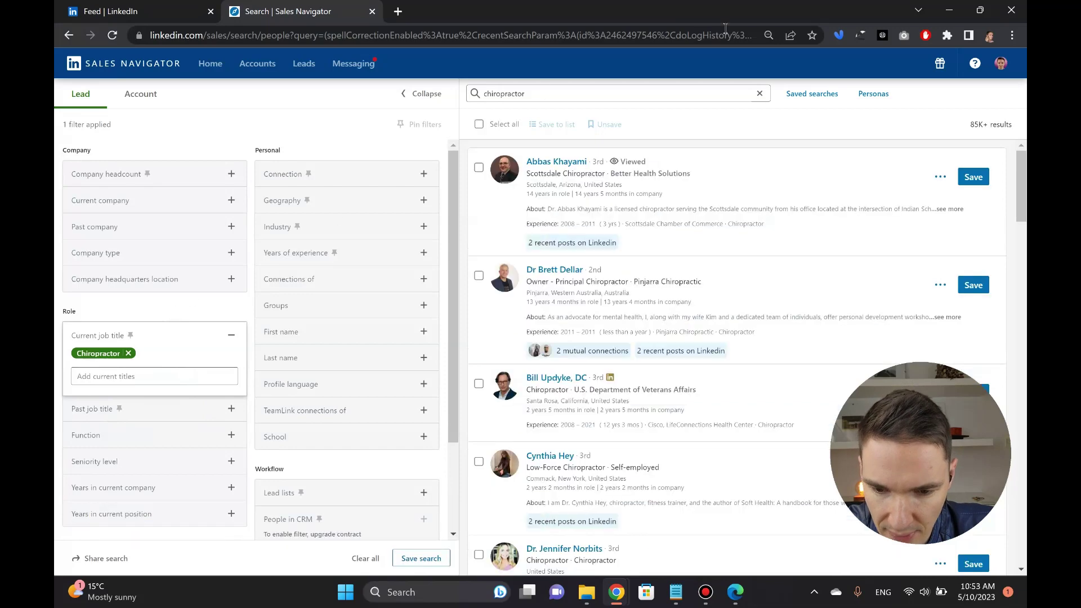
left_click(760, 94)
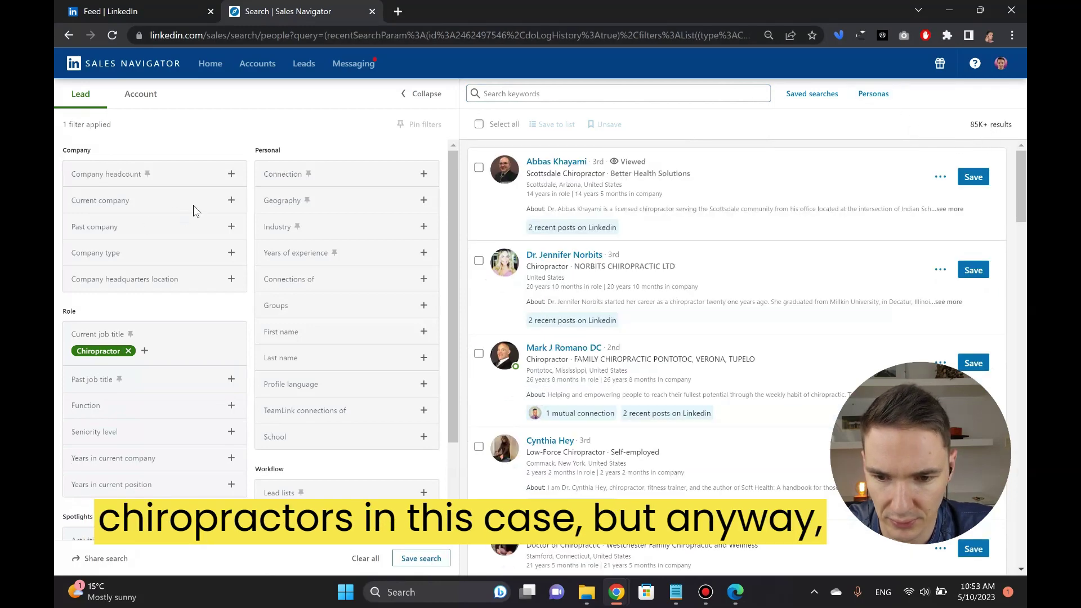
Step: Include United States in the Geography filter, narrowing leads to 47K+
left_click(331, 204)
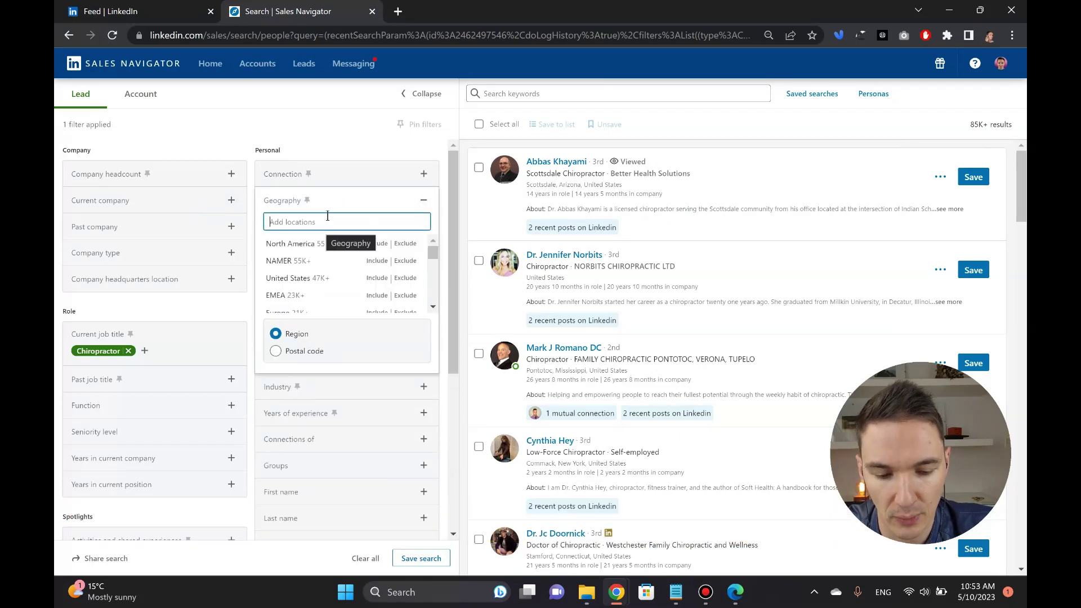
type("uni")
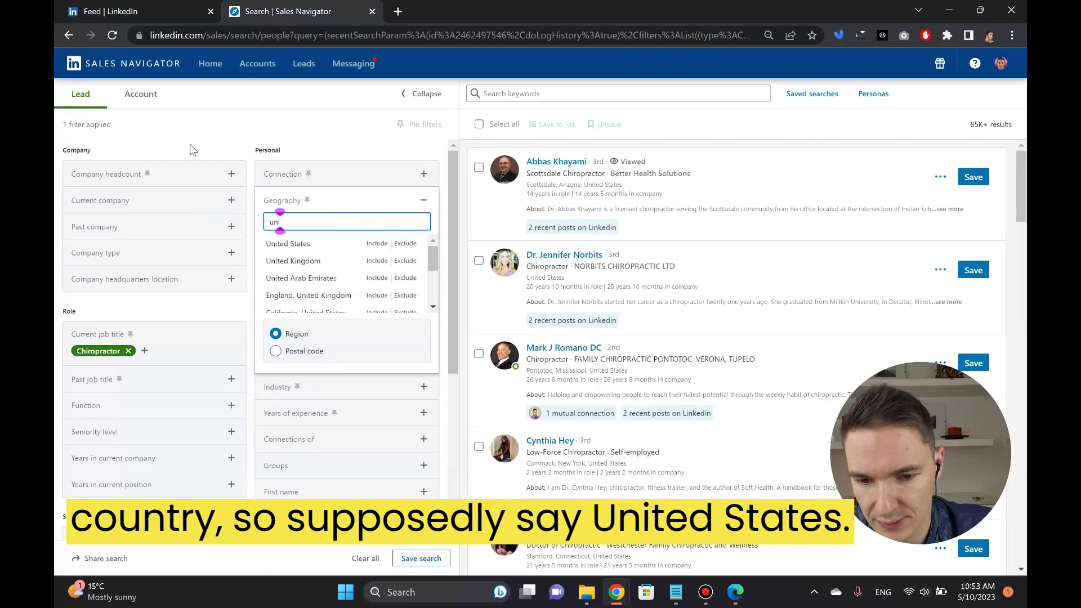
left_click(370, 243)
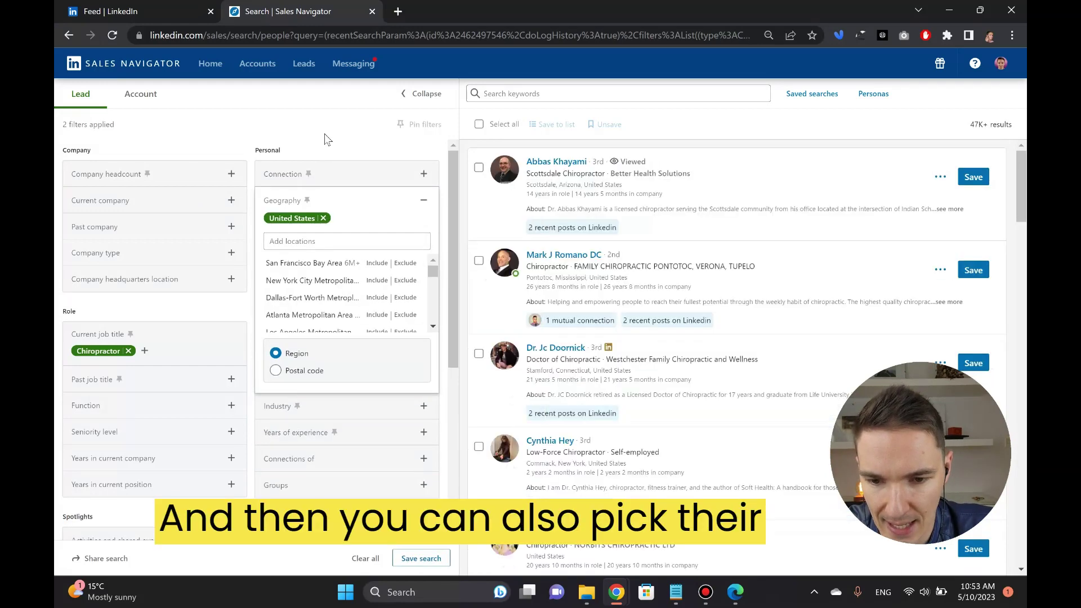
left_click(327, 139)
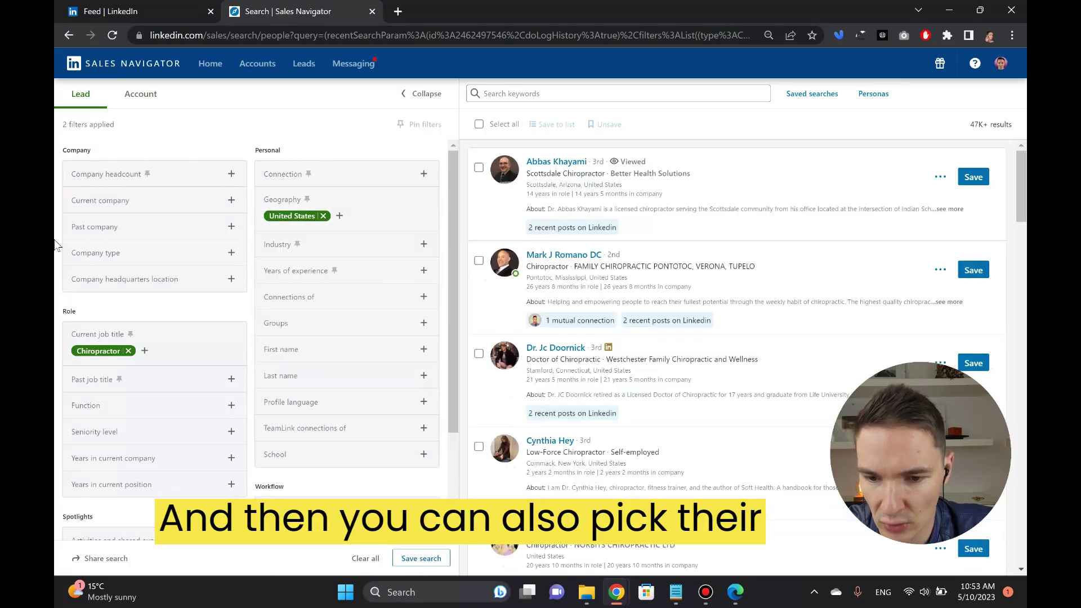
Step: Include company headcounts 1-10 and 11-50, cutting chiropractor leads to 25K+
left_click(161, 176)
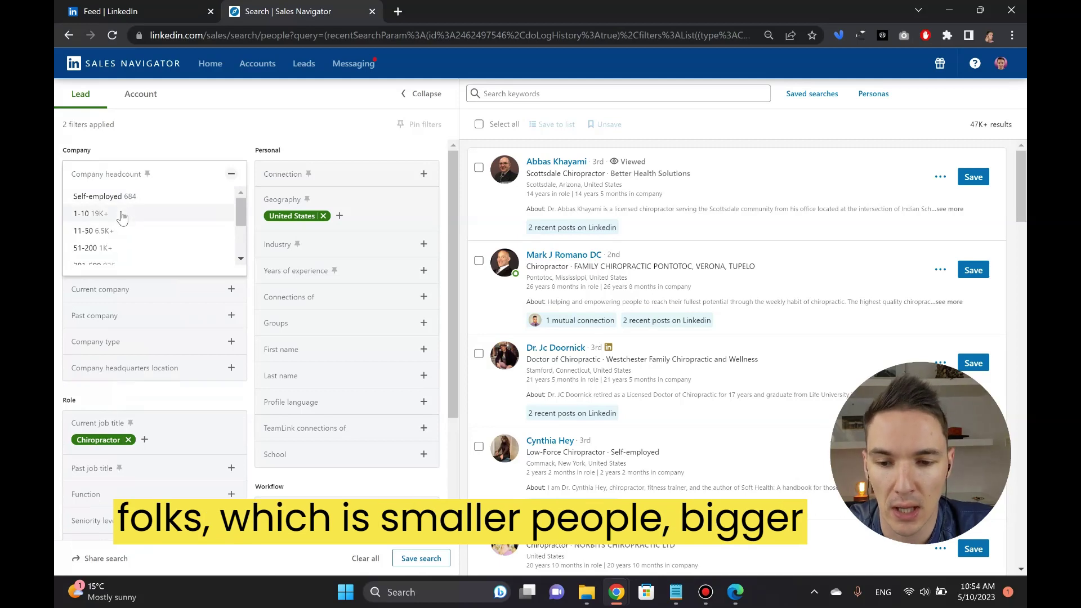
scroll(134, 252, "down", 2)
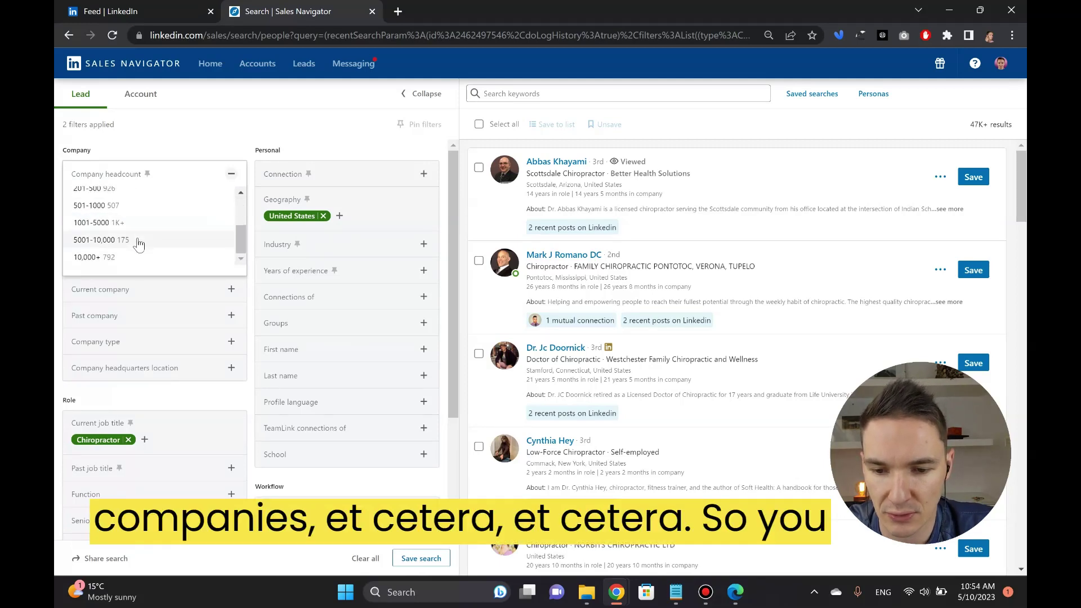
scroll(141, 225, "down", 1)
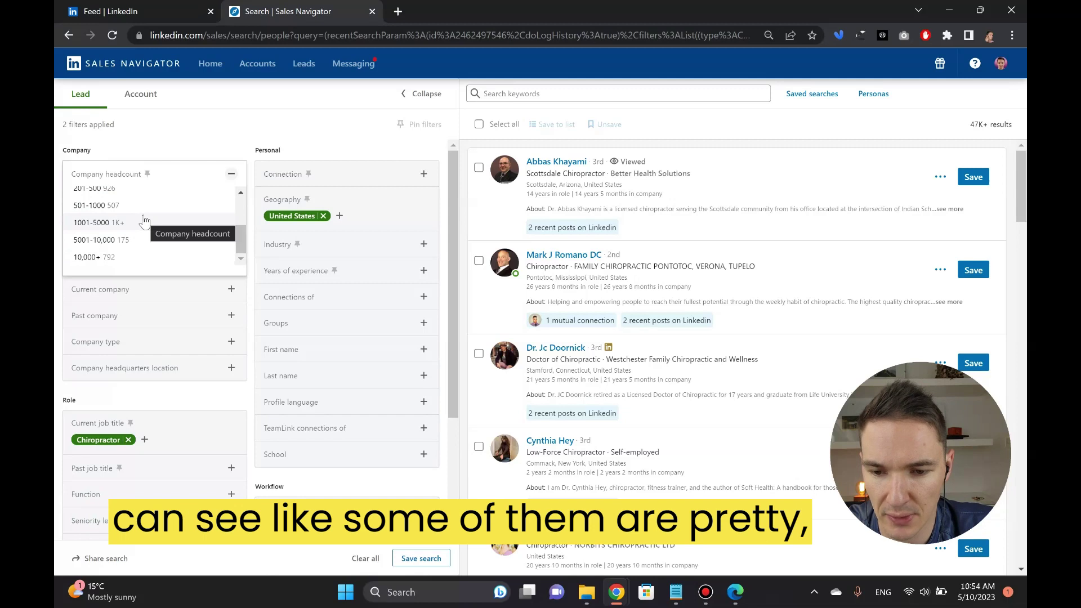
scroll(145, 225, "up", 3)
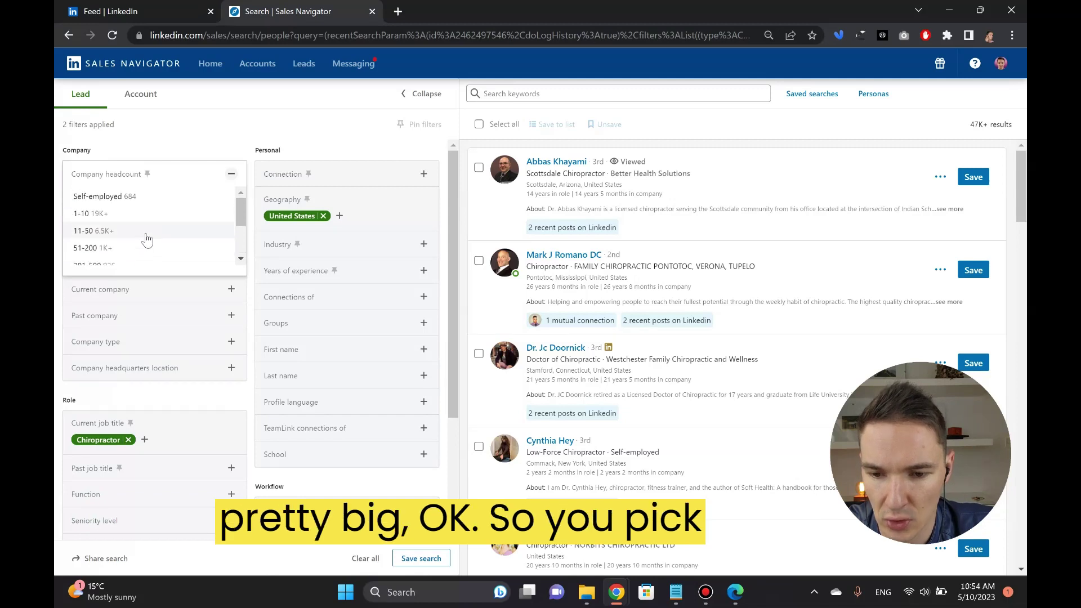
left_click(134, 214)
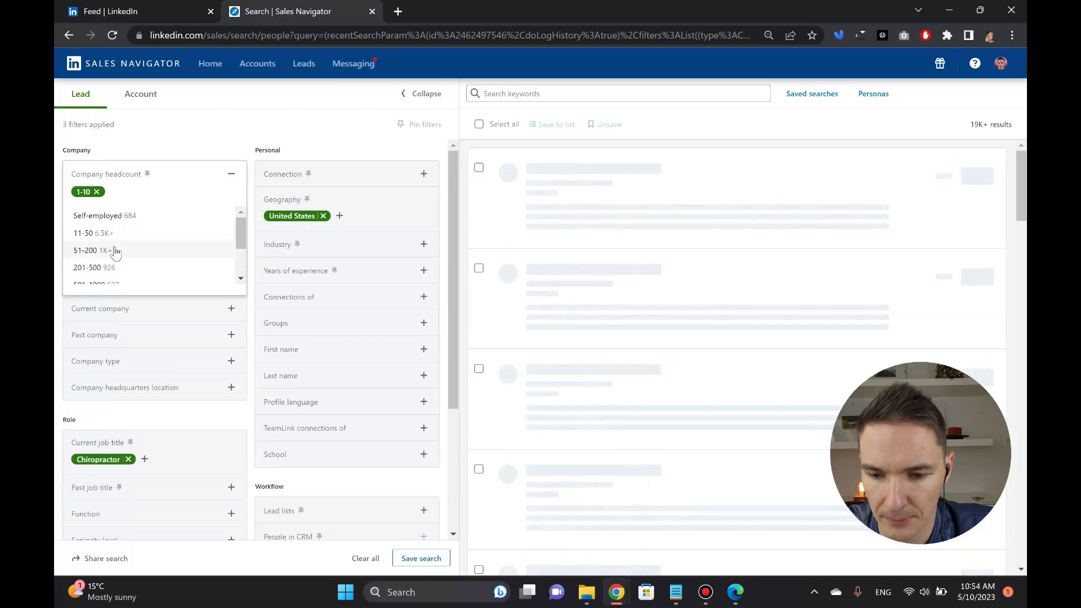
left_click(109, 234)
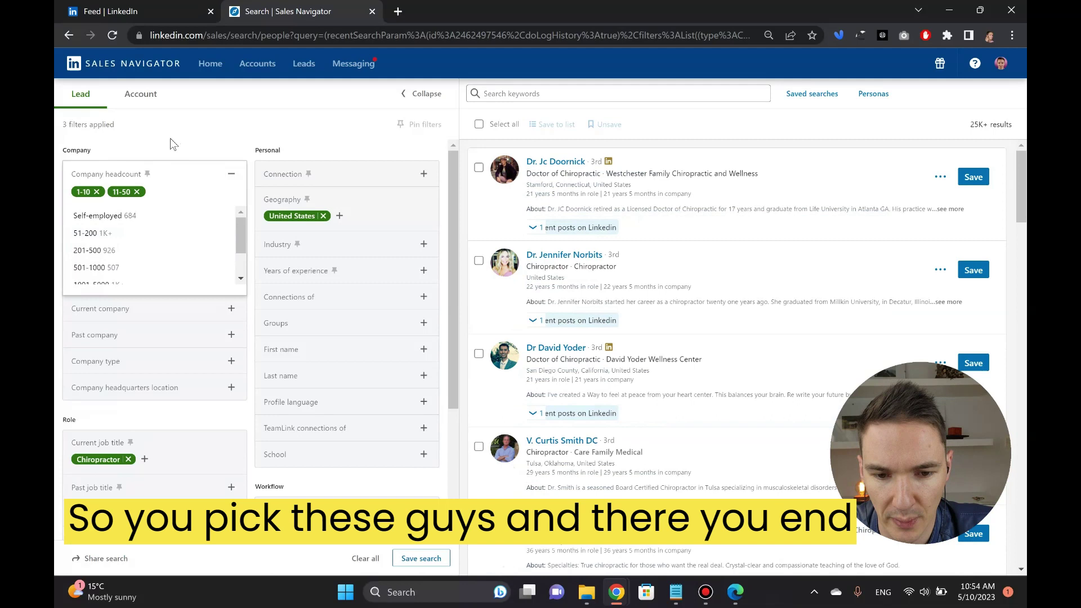
left_click(171, 139)
left_click_drag(969, 124, 989, 129)
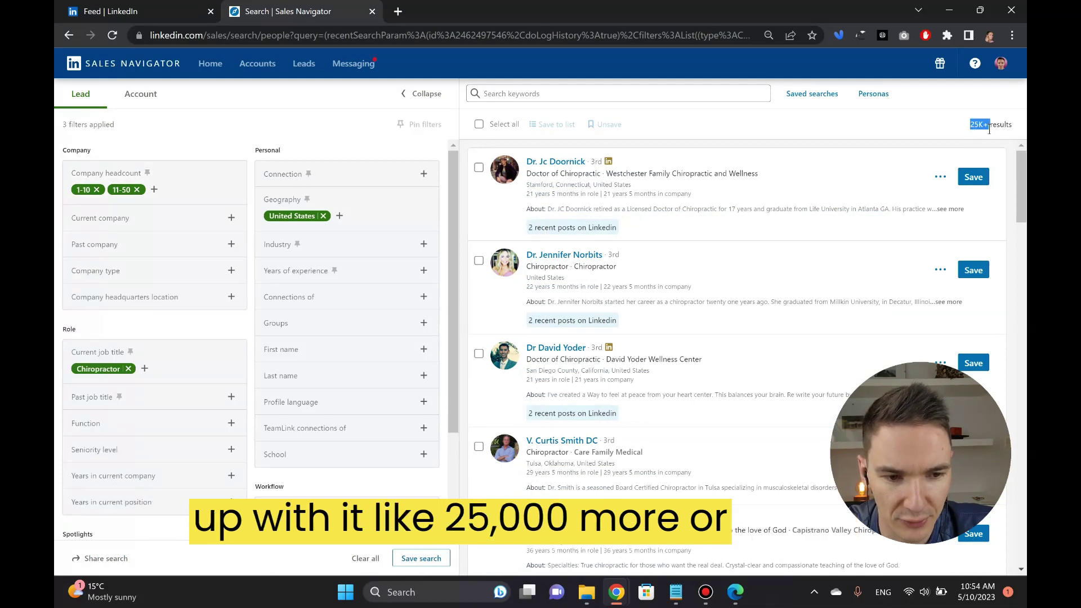
Step: Add the English profile language filter, keeping results at 25K+
left_click(786, 130)
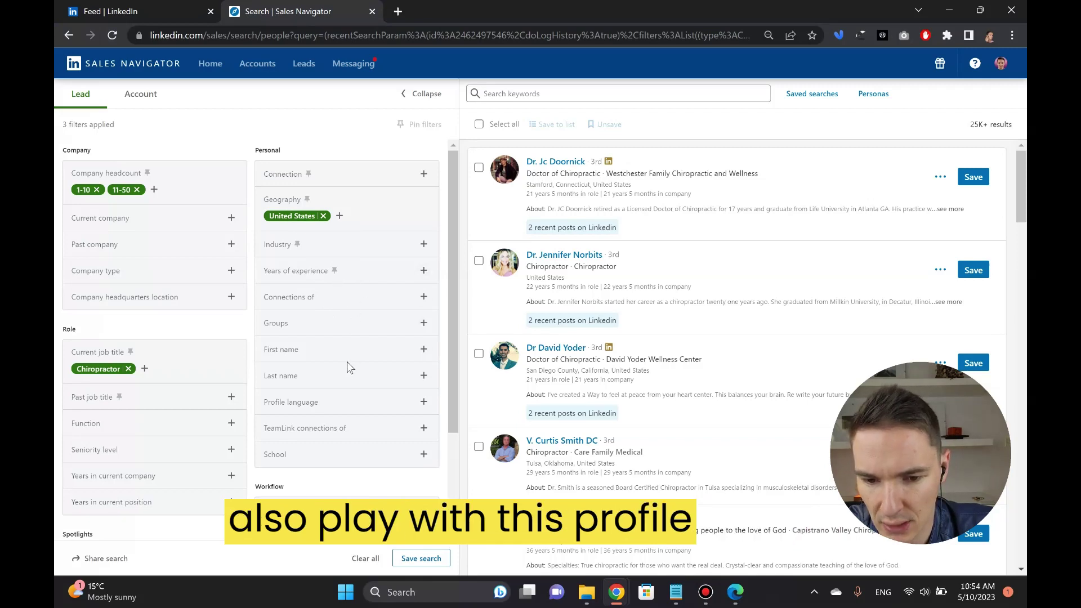
left_click(315, 402)
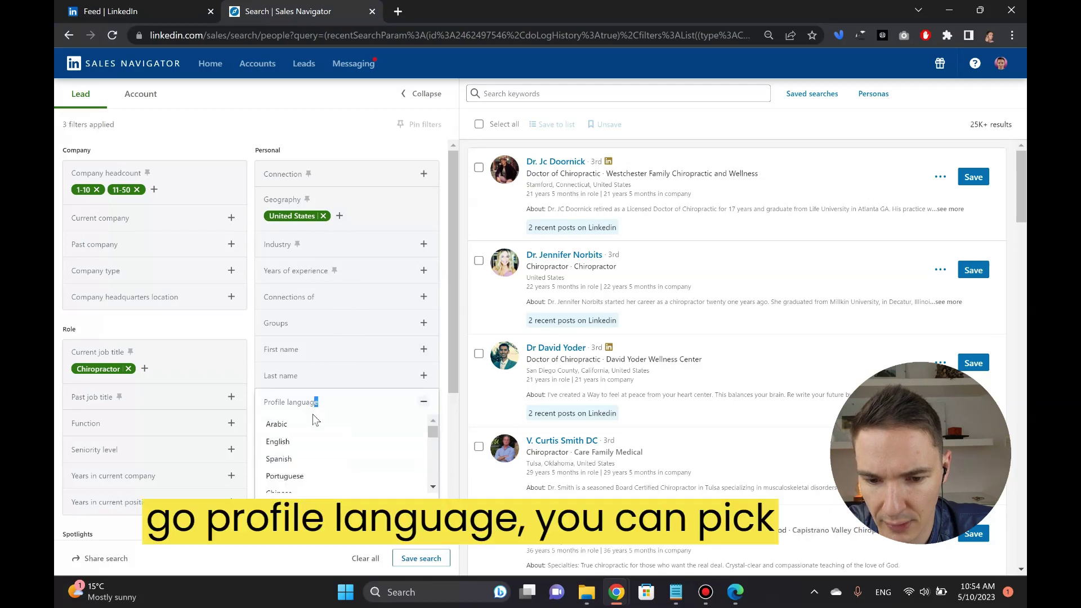
left_click(285, 441)
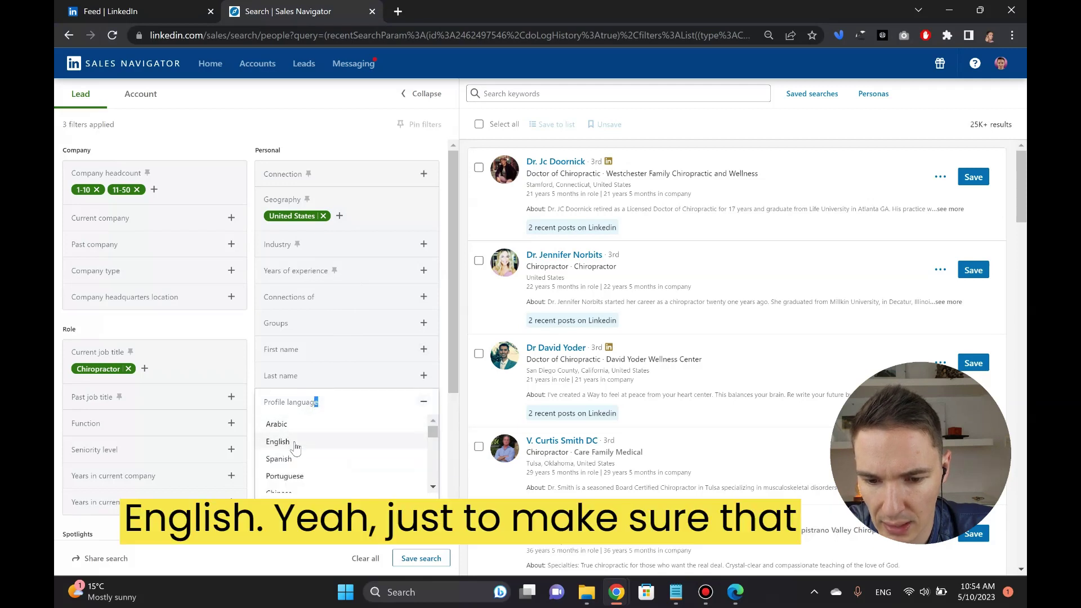
left_click(384, 143)
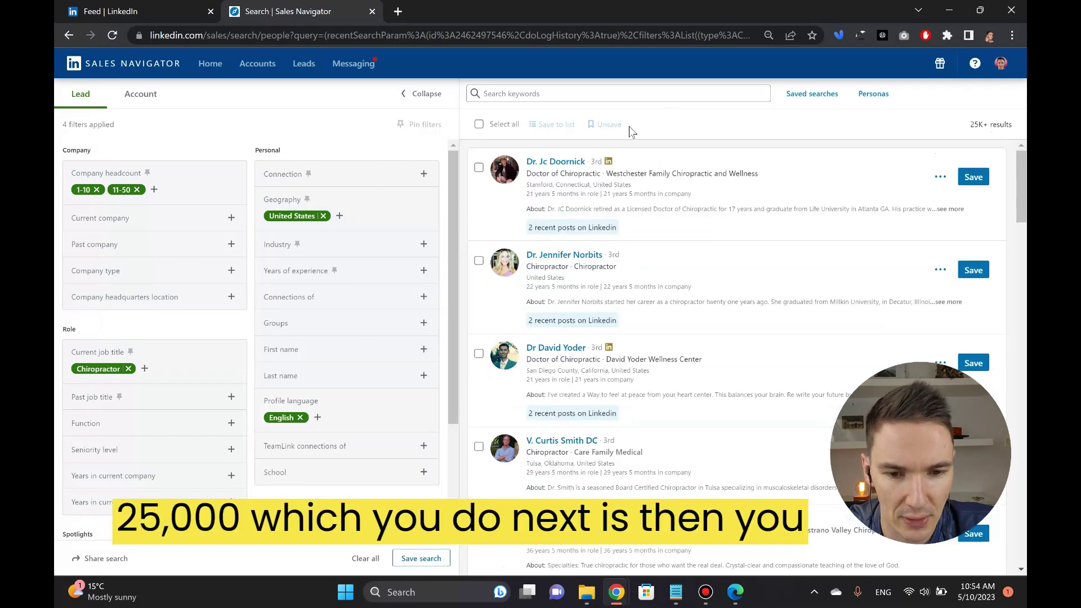
left_click(940, 176)
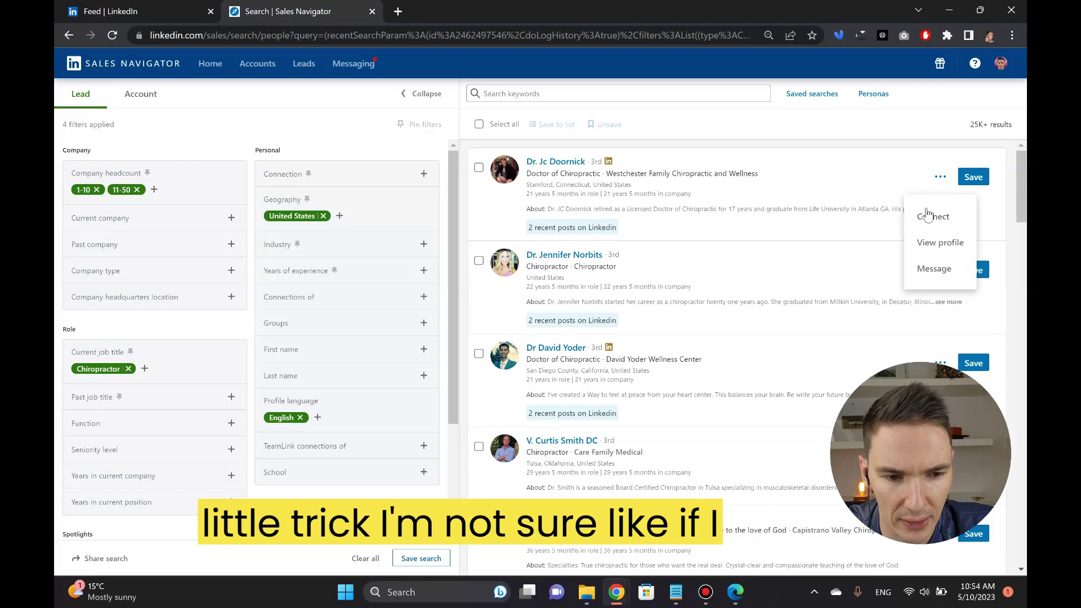
Step: Start then cancel a Connect invite for the first lead, and open their profile in a new tab
left_click(928, 215)
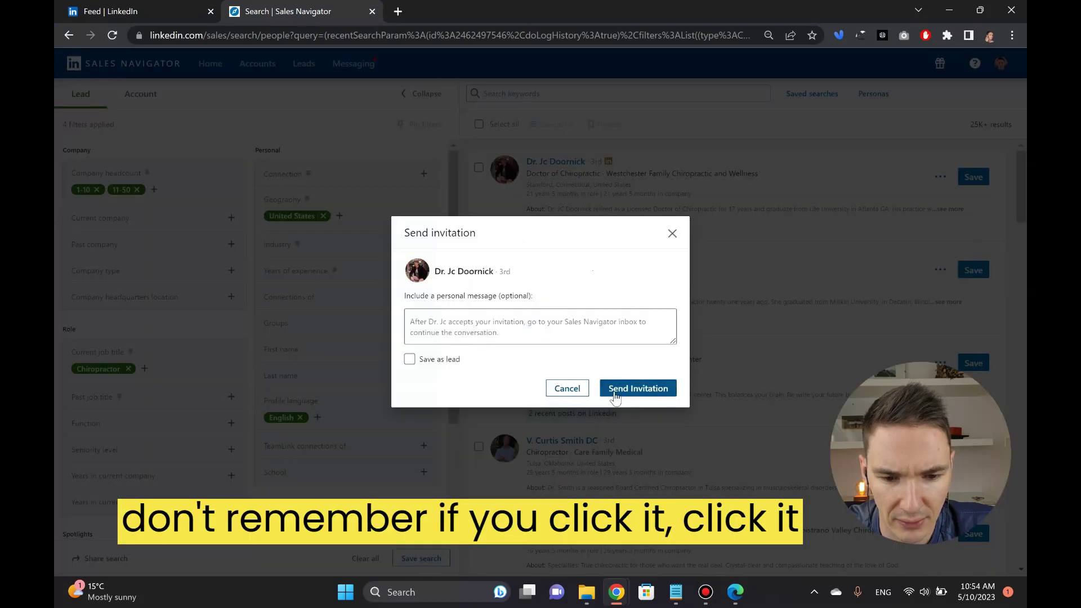
left_click(672, 233)
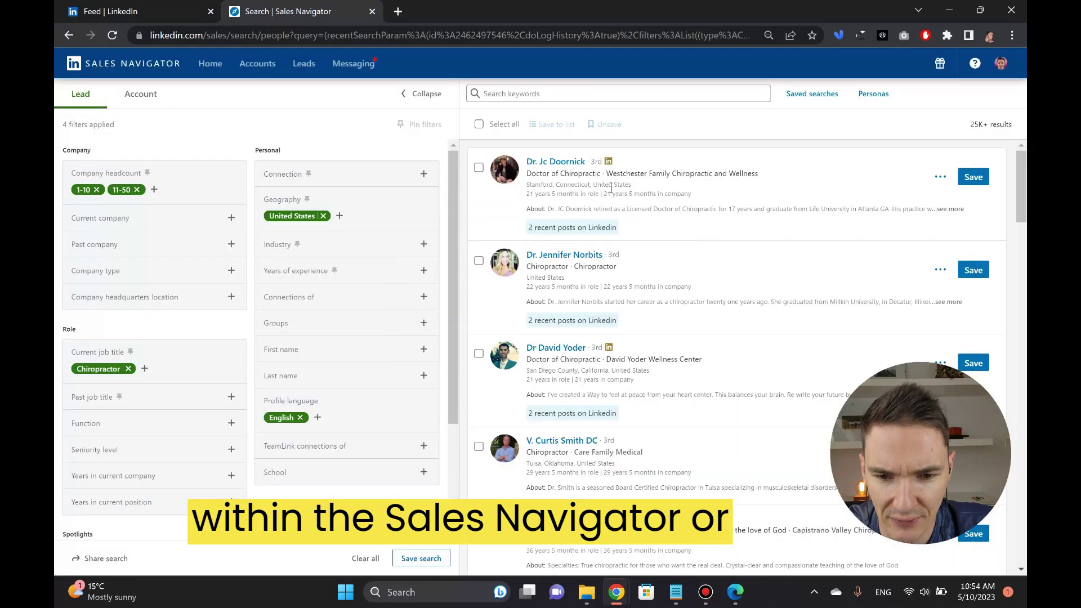
left_click(938, 177)
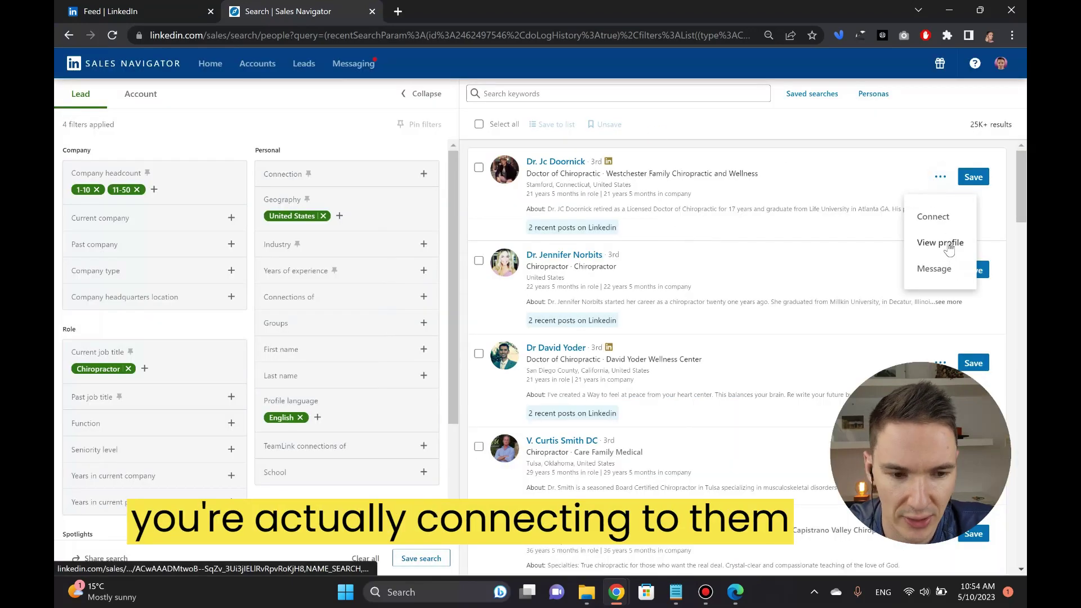
left_click(940, 243)
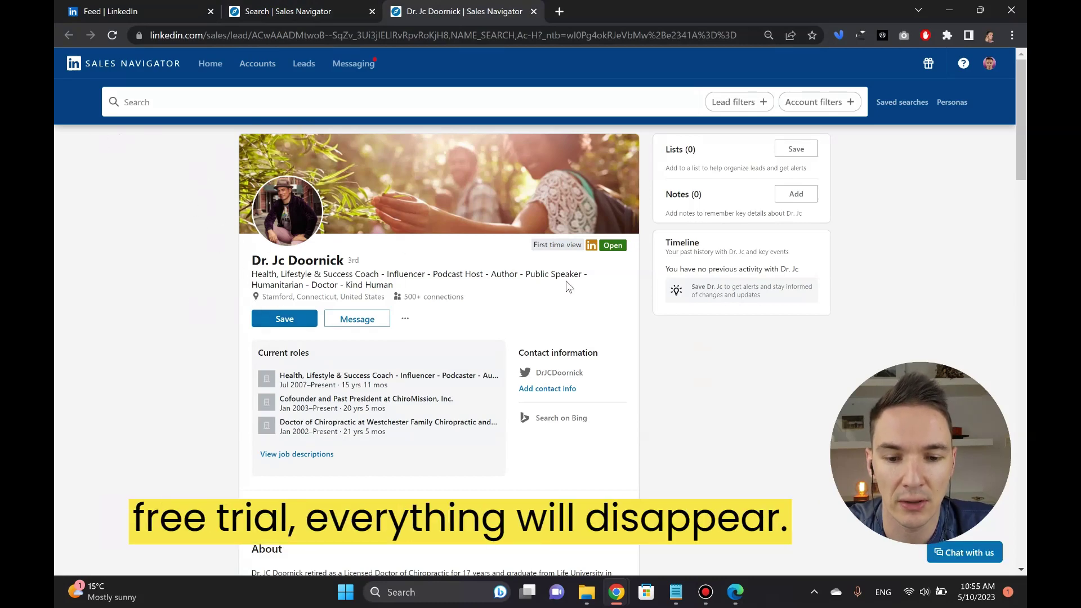
Step: Open the lead's regular LinkedIn profile in a new tab and send a connection request
left_click(405, 318)
left_click(372, 380)
left_click(603, 14)
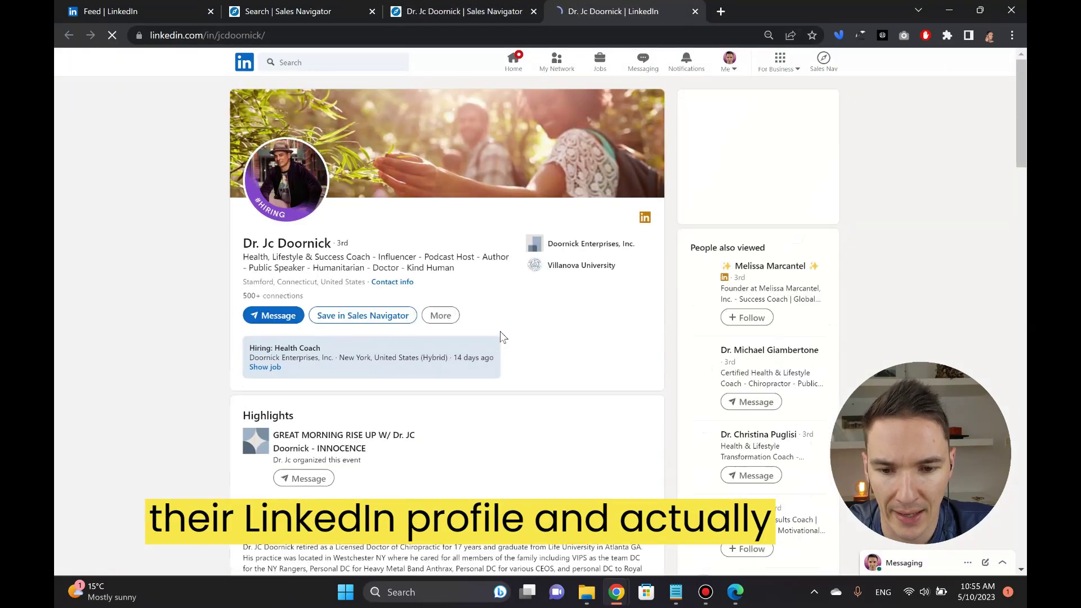
left_click(434, 317)
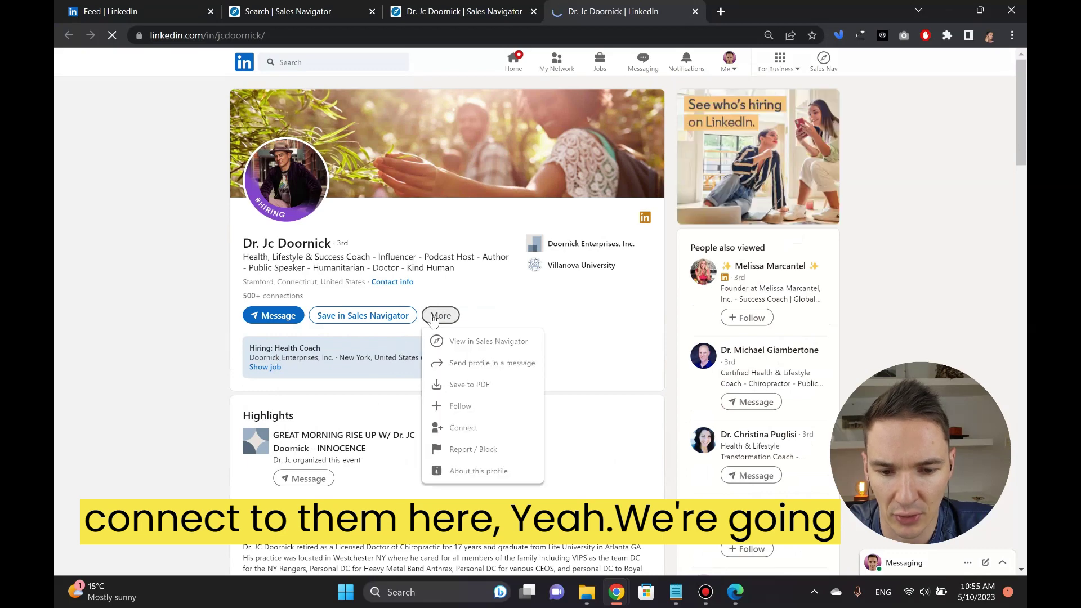
left_click(470, 429)
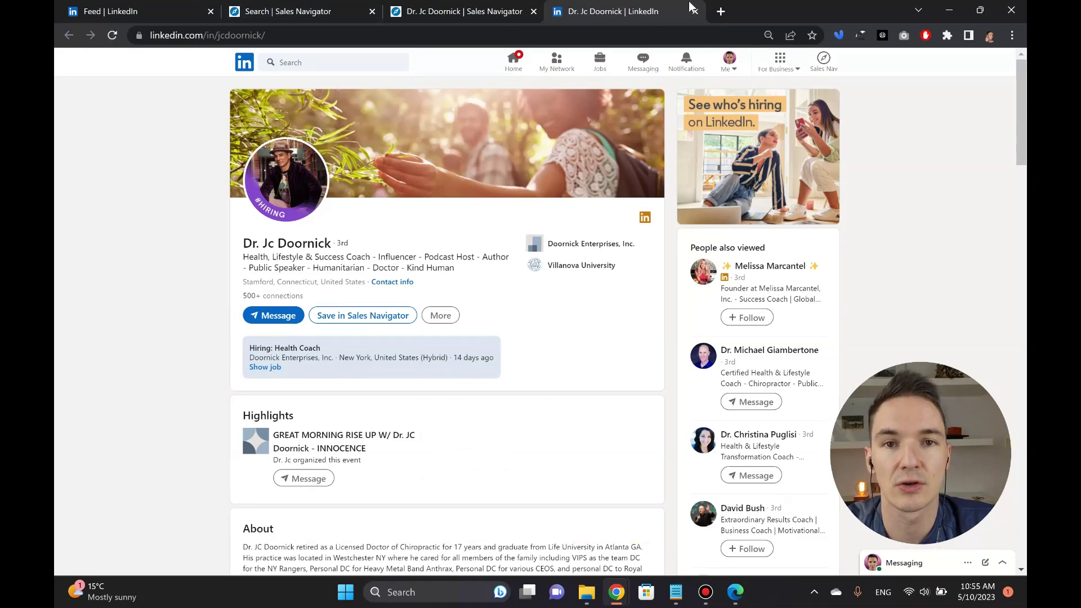
mouse_move(445, 5)
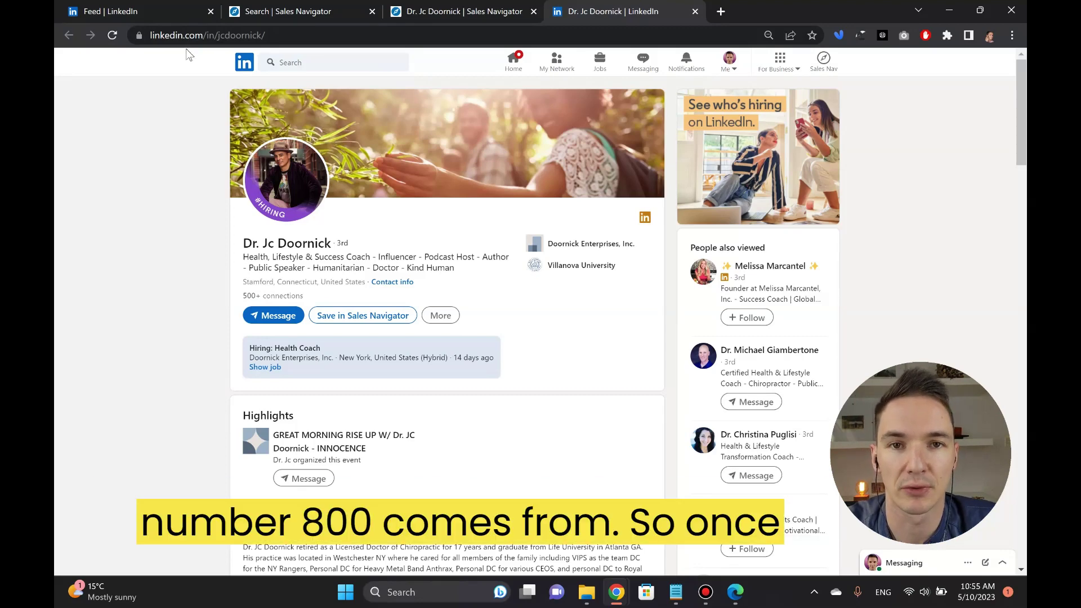
Step: Open Sales Navigator Settings with the subscription cancellation option, then return to the lead's profile
left_click(161, 19)
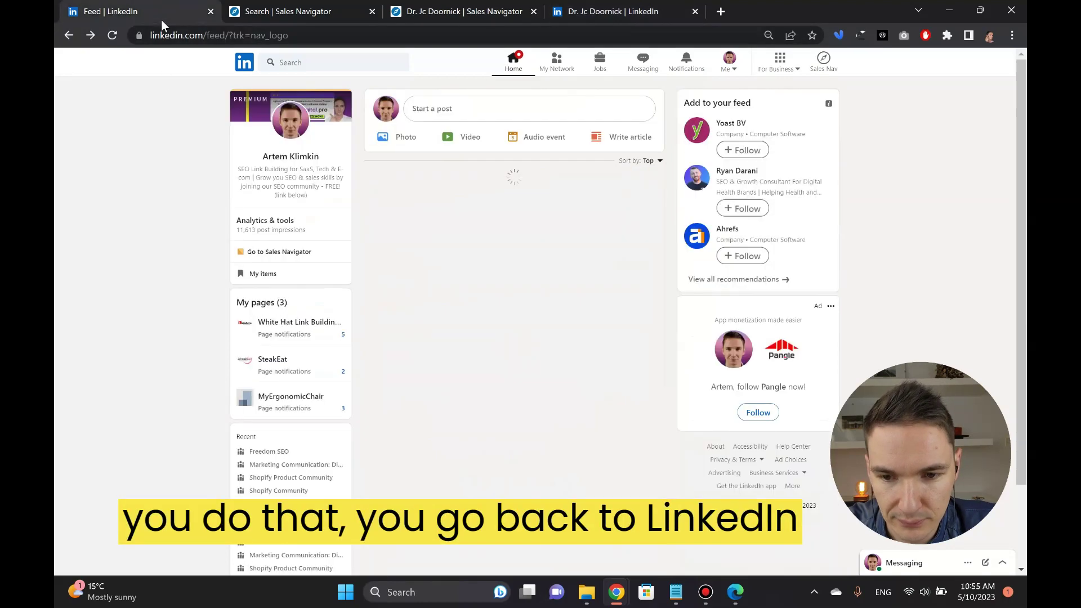
left_click(277, 13)
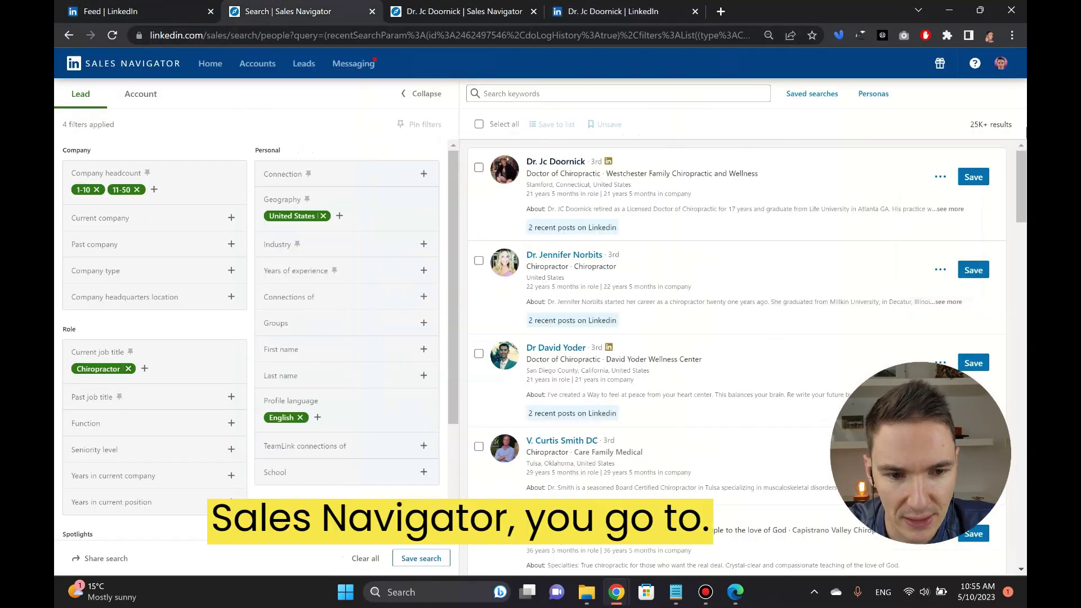
left_click(1000, 64)
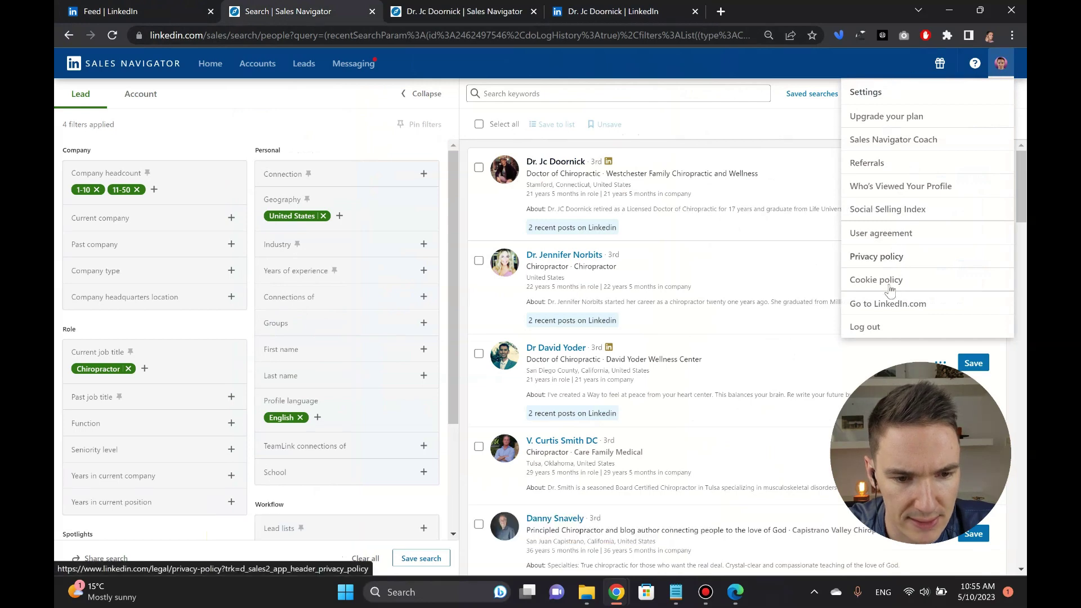
left_click(877, 92)
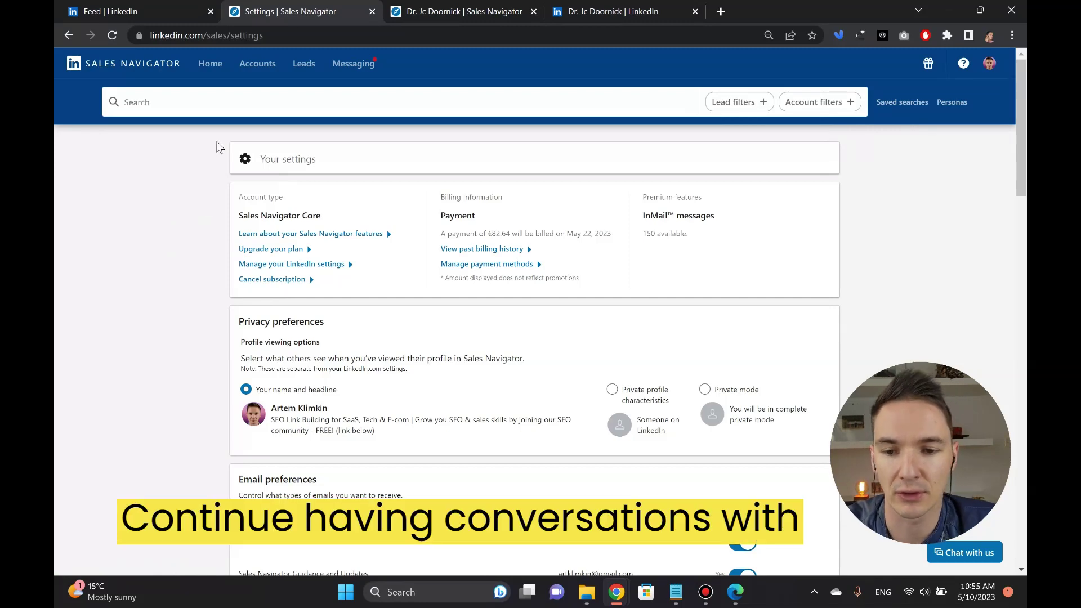
left_click(613, 14)
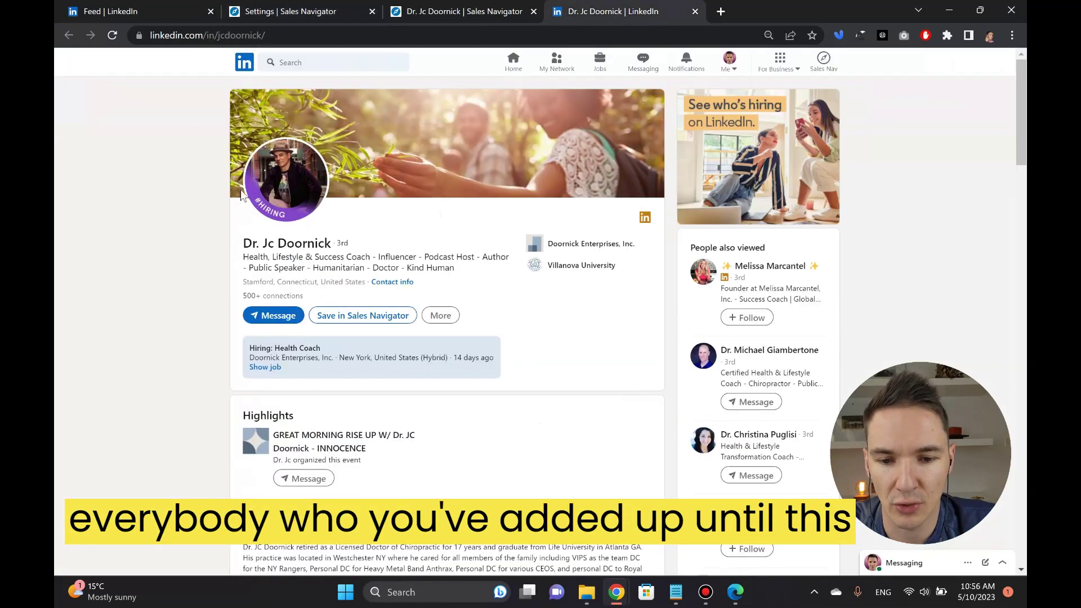